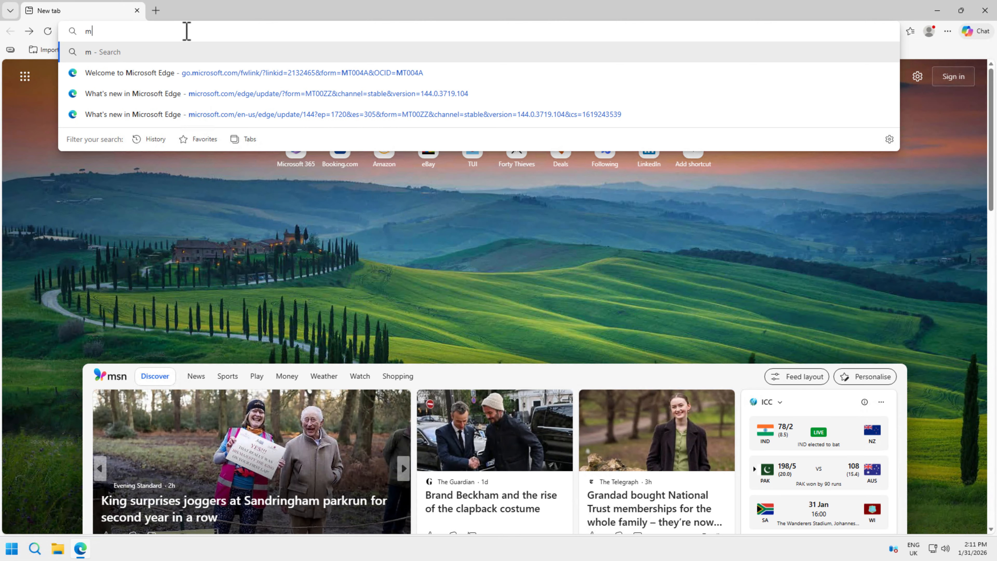
Search the web for "microsoft sql server 2025" and reject the cookies on the results page
{"action": "type", "text": "so"}
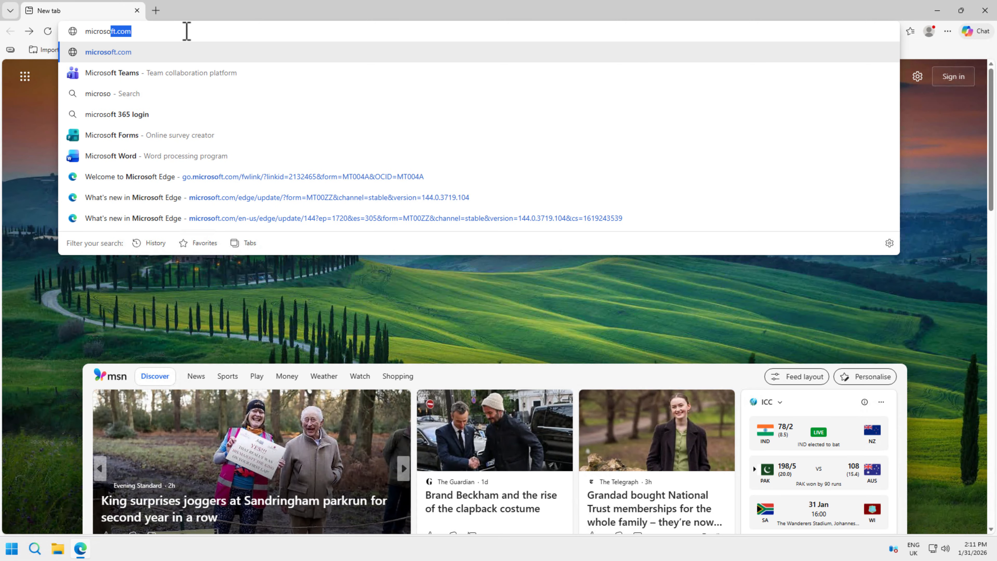
{"action": "type", "text": "ft sql s"}
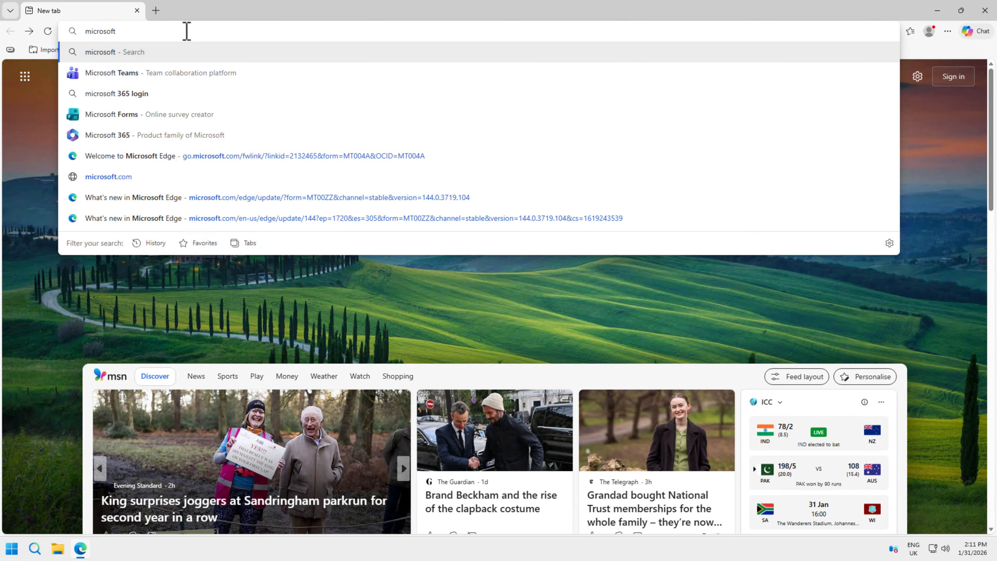
{"action": "type", "text": "erver 2025"}
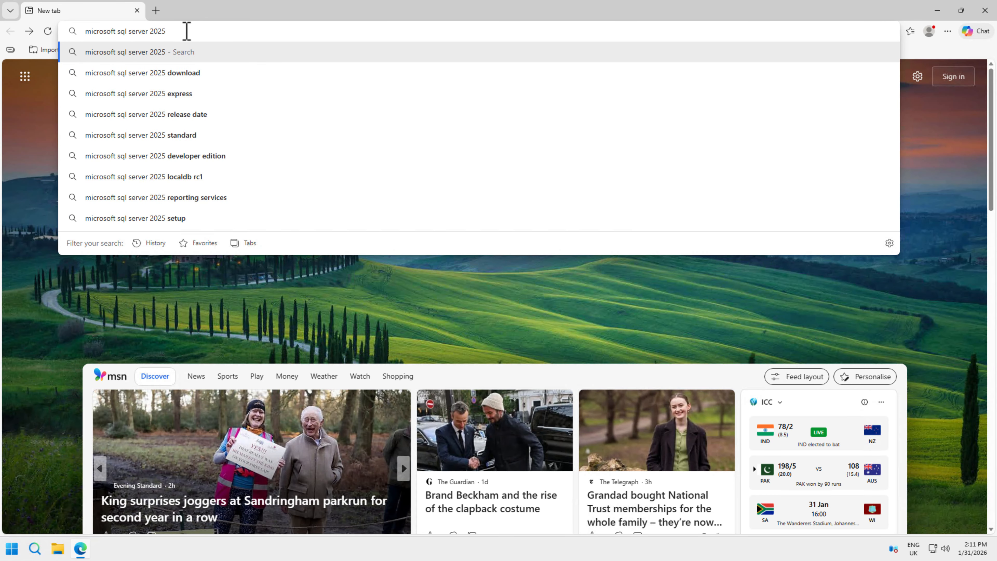
{"action": "key", "text": "Return"}
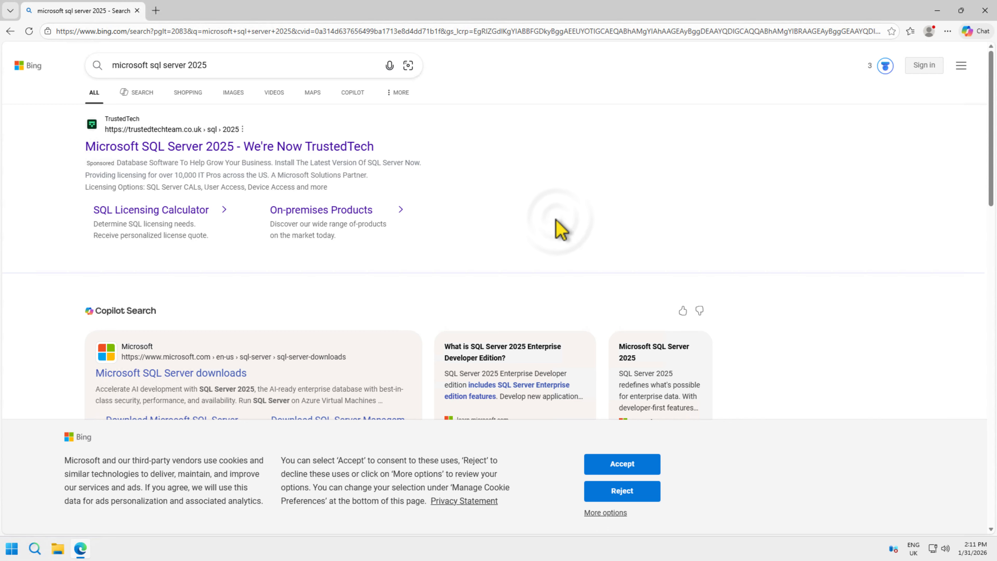
{"action": "left_click", "coordinate": [617, 492]}
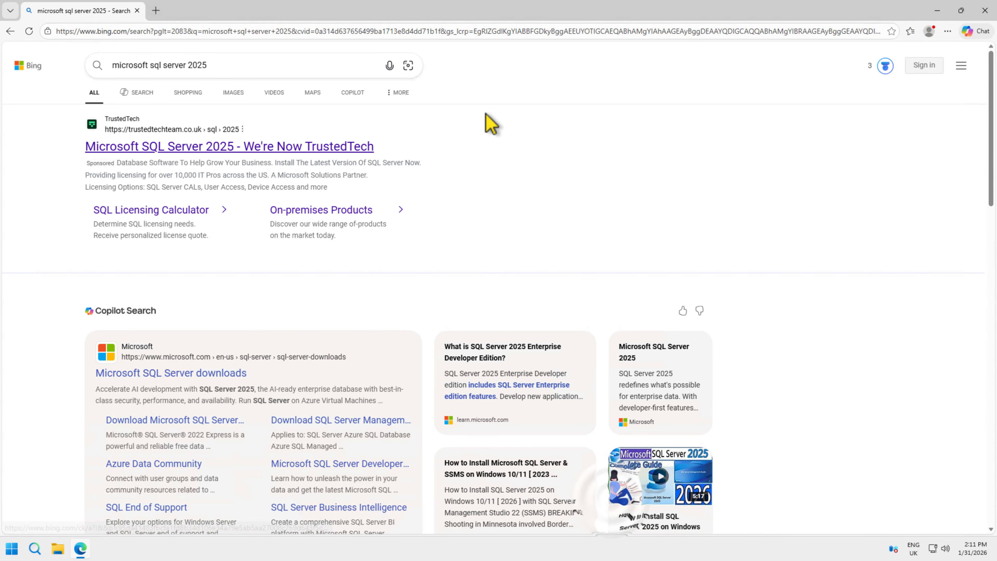
Download the SQL Server 2025 Enterprise Developer edition installer from Microsoft's SQL Server downloads page
{"action": "left_click", "coordinate": [132, 378]}
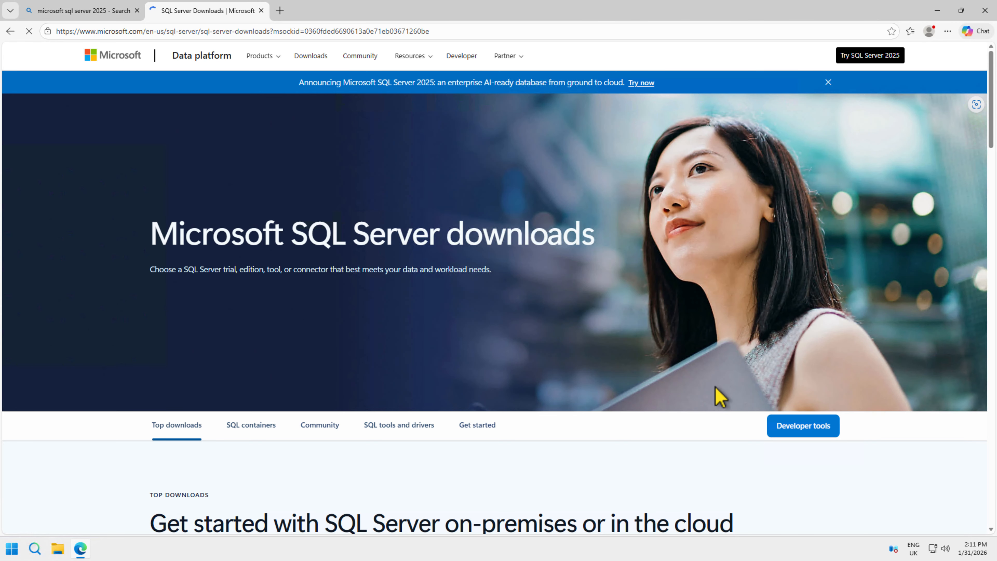
{"action": "left_click", "coordinate": [992, 210]}
{"action": "left_click_drag", "start_coordinate": [991, 201], "coordinate": [991, 211]}
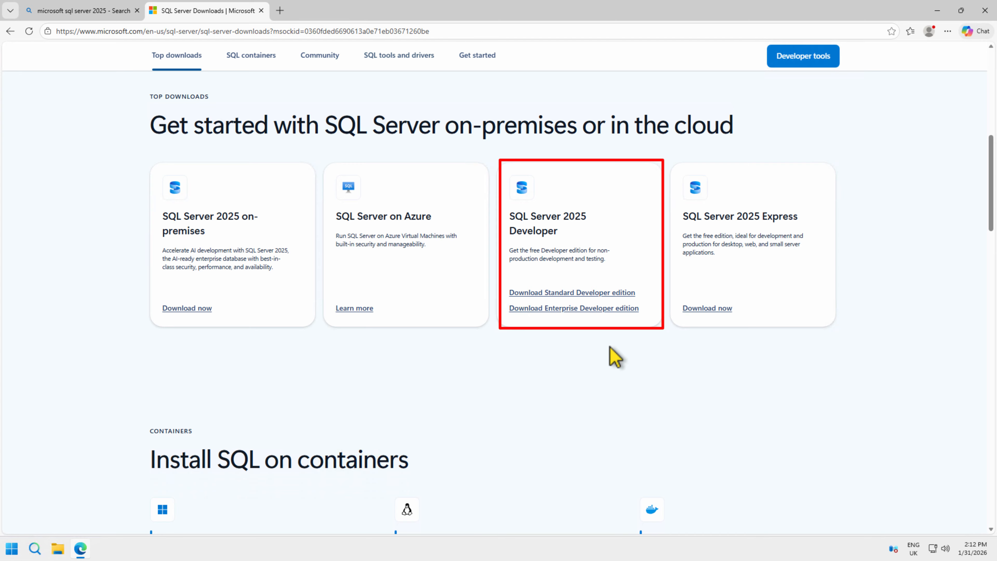
{"action": "left_click", "coordinate": [557, 311]}
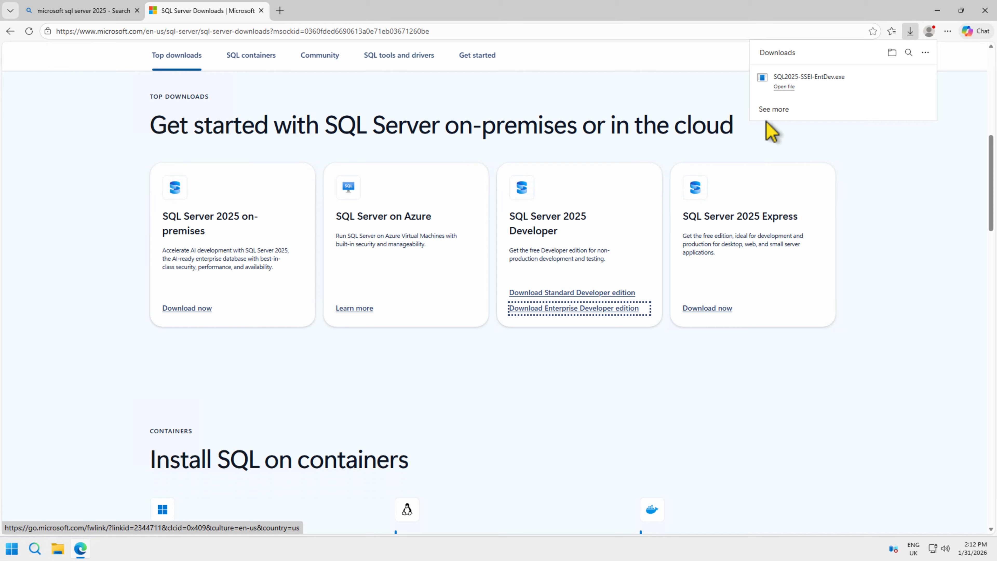
Run SQL2025-SSEI-EntDev.exe, complete a Basic installation in C:\Program Files\Microsoft SQL Server with the license terms accepted, and exit the installer
{"action": "left_click", "coordinate": [787, 86]}
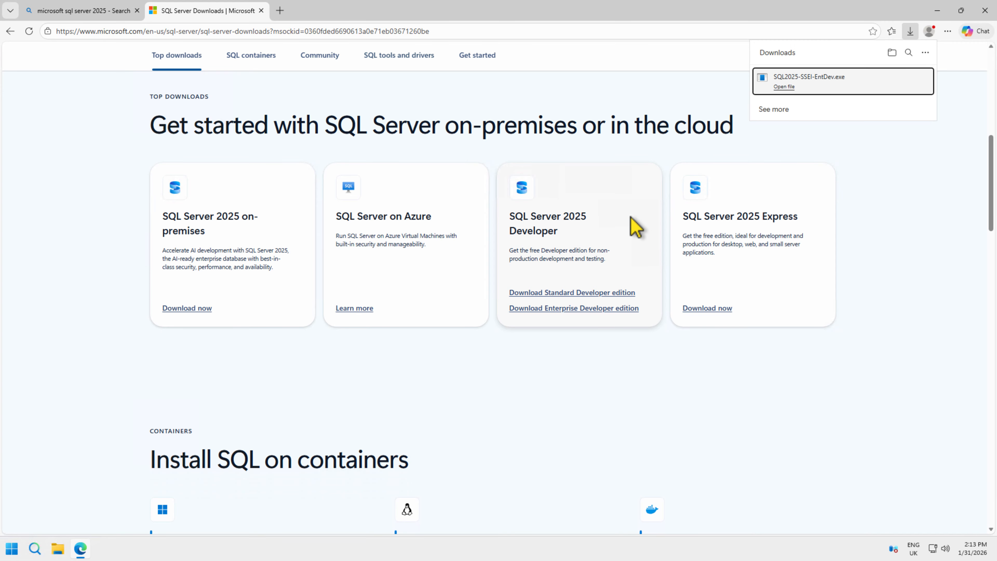
{"action": "left_click", "coordinate": [784, 87]}
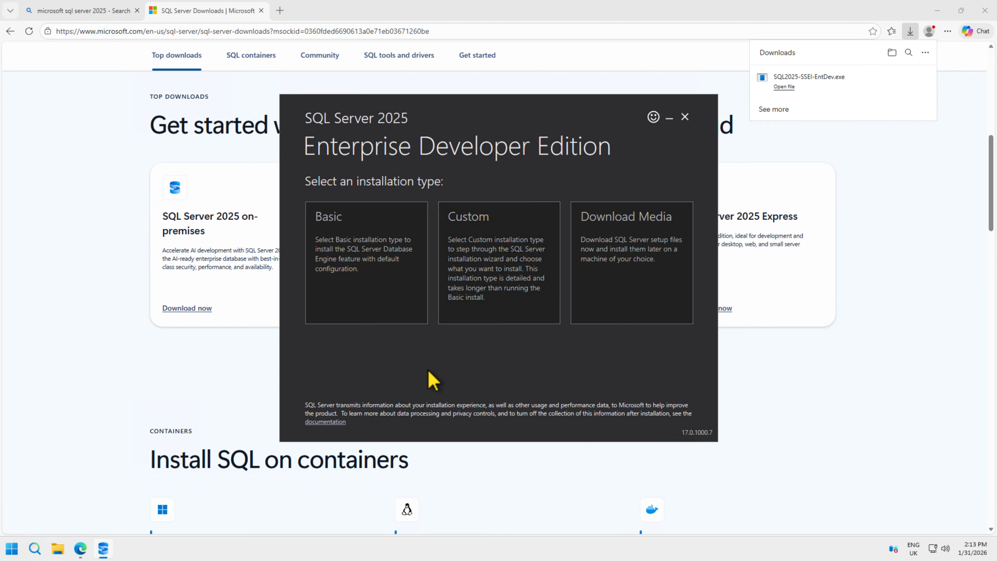
{"action": "left_click", "coordinate": [381, 310]}
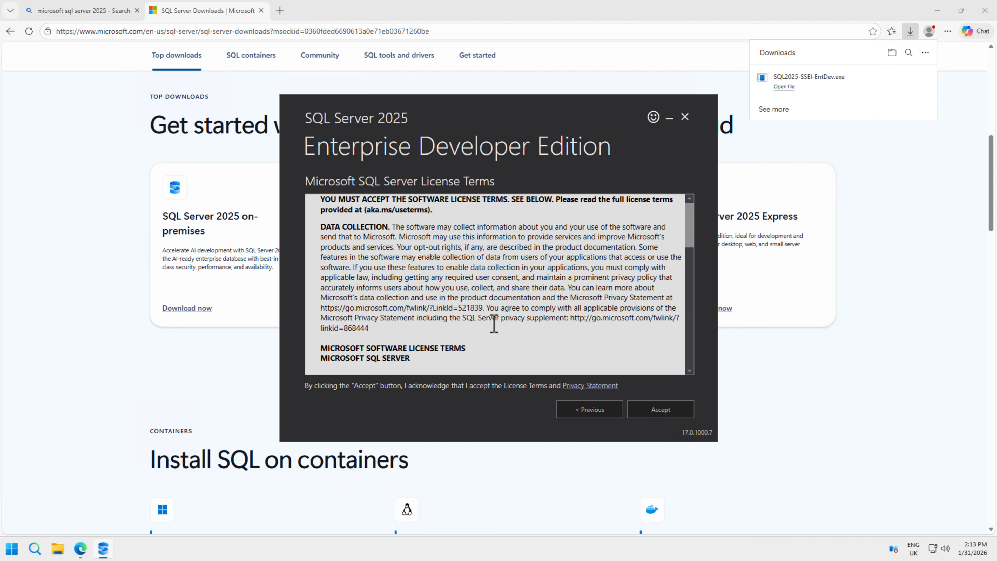
{"action": "left_click", "coordinate": [653, 410]}
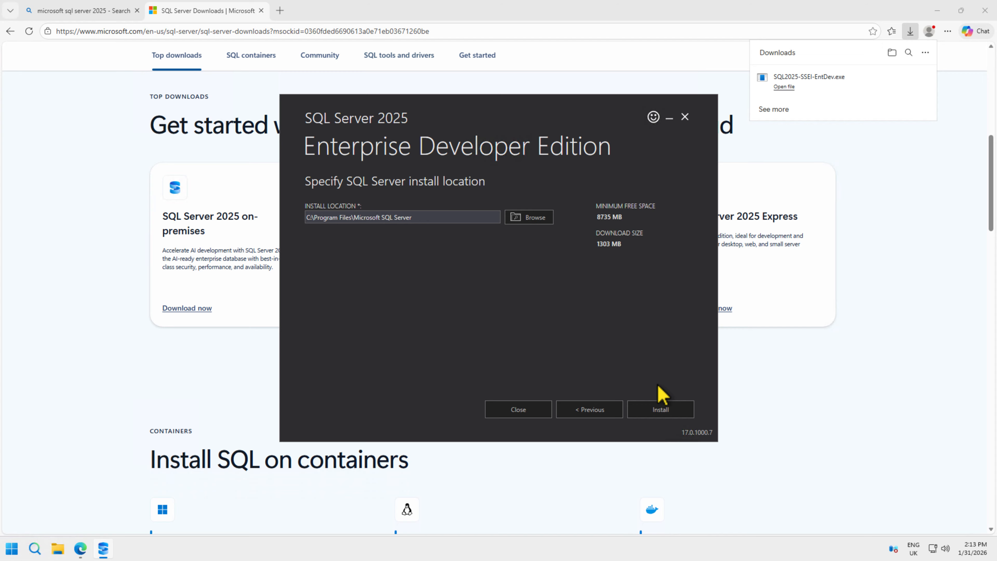
{"action": "left_click", "coordinate": [661, 409]}
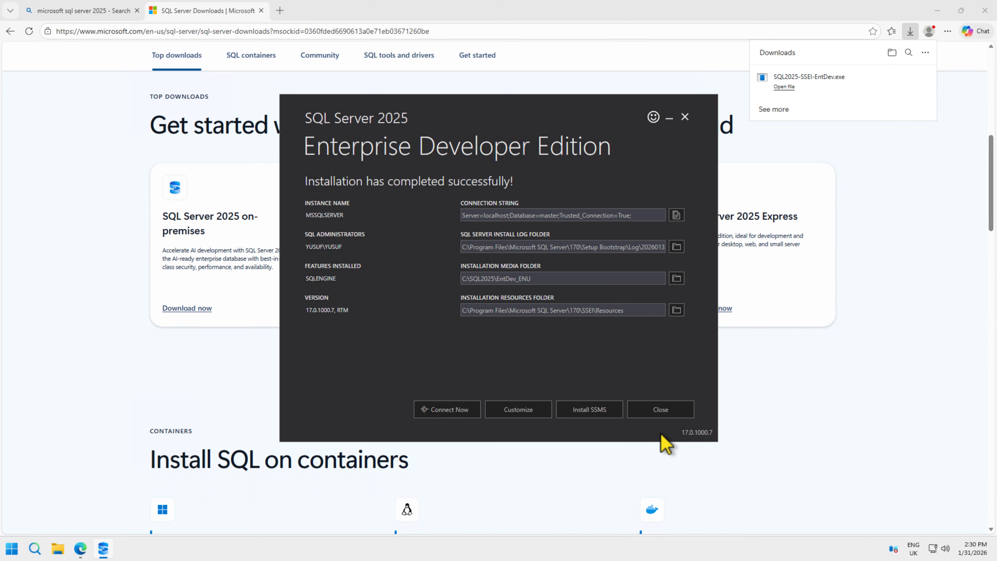
{"action": "left_click", "coordinate": [663, 415]}
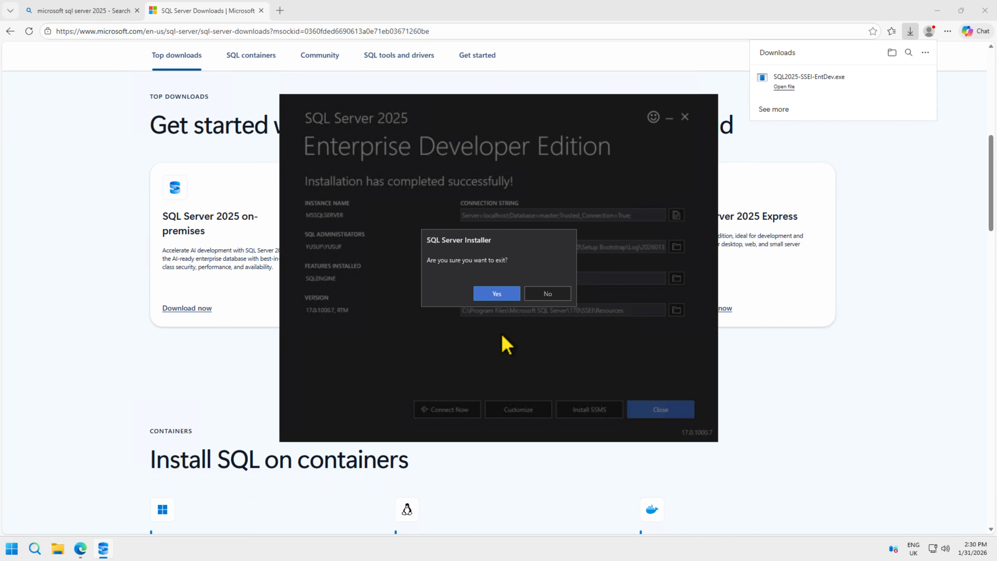
{"action": "left_click", "coordinate": [497, 294]}
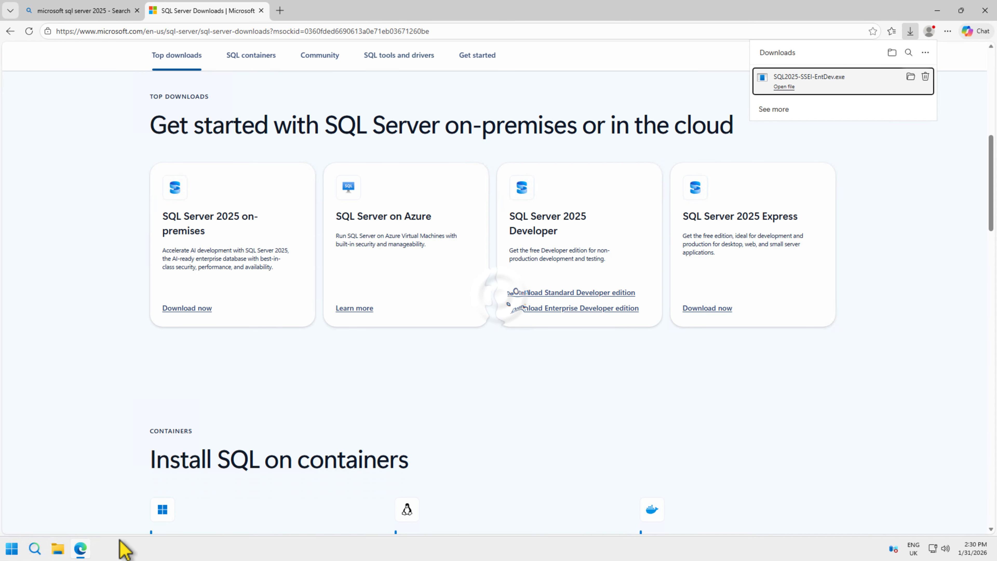
Open SQL Server 2025 Installation Center (64-bit) and start a new SQL Server standalone installation
{"action": "left_click", "coordinate": [35, 549]}
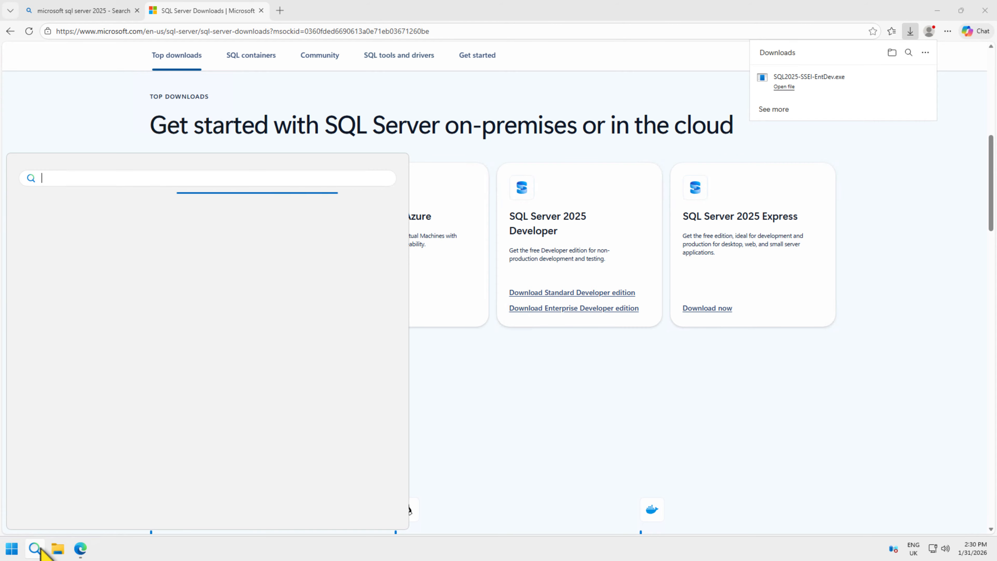
{"action": "type", "text": "sql"}
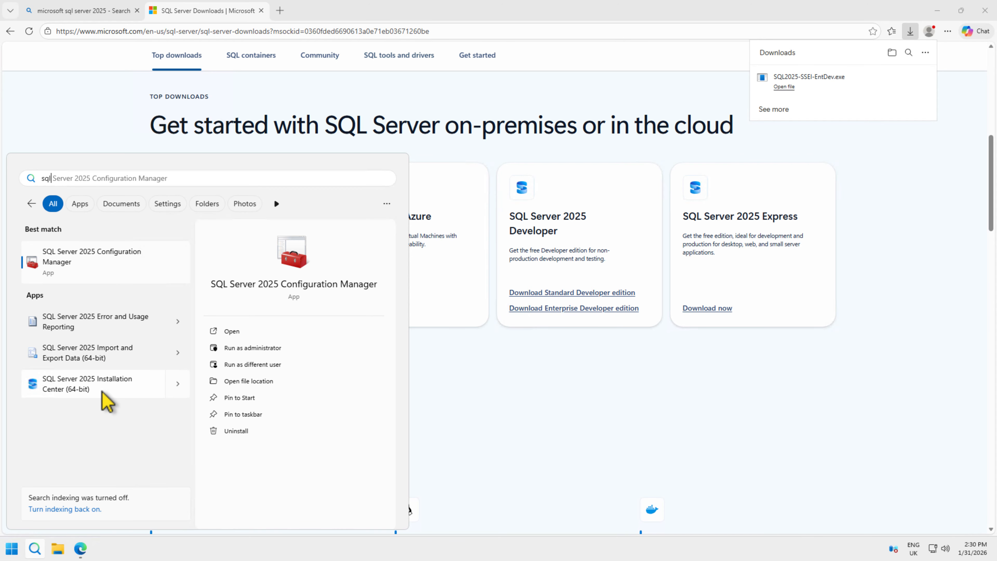
{"action": "left_click", "coordinate": [106, 401]}
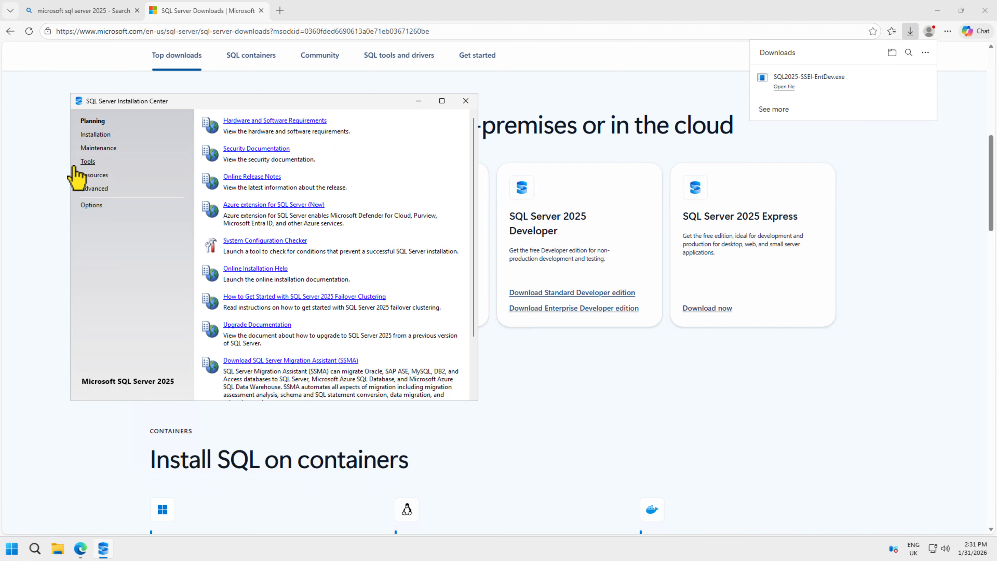
{"action": "left_click", "coordinate": [96, 135]}
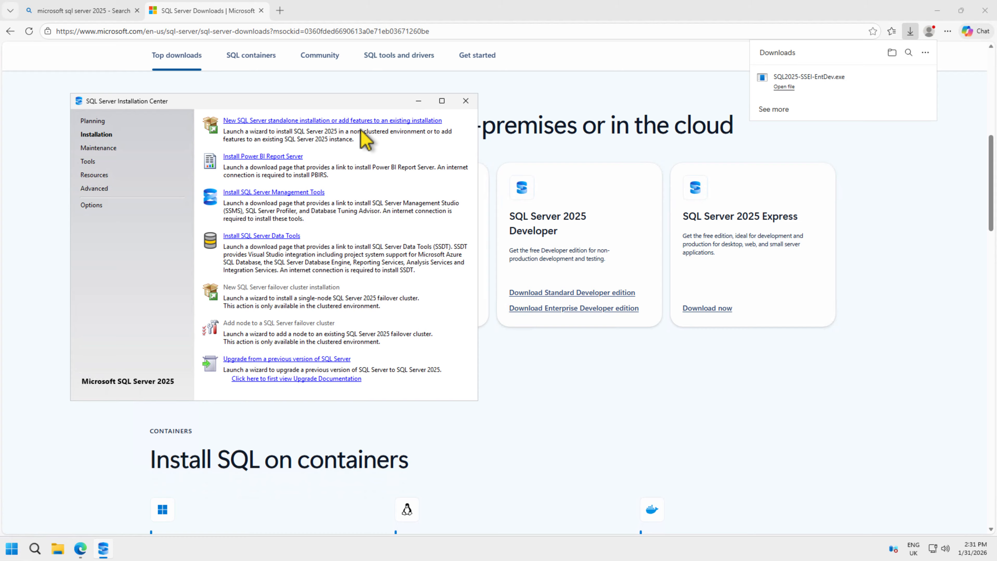
{"action": "left_click", "coordinate": [282, 122]}
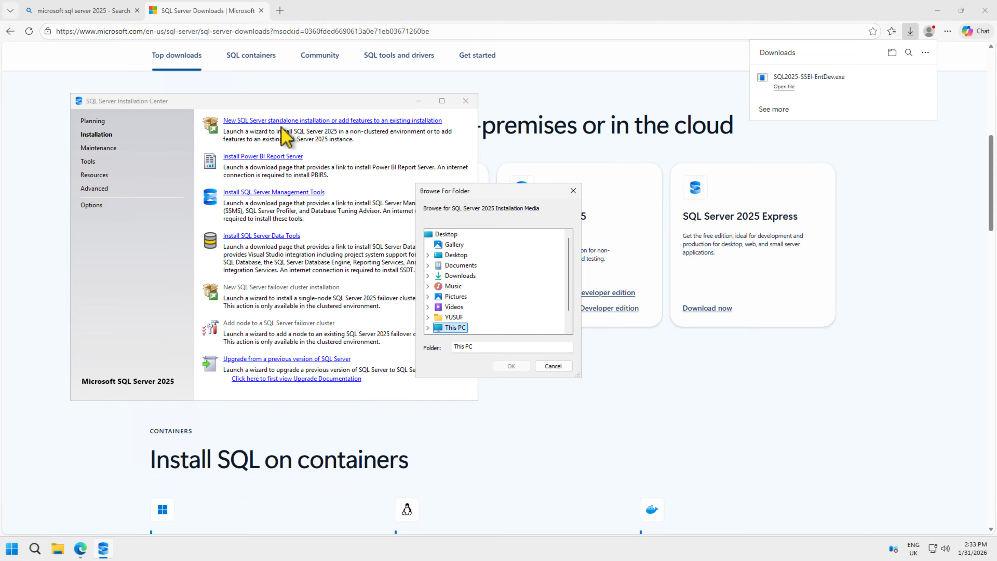
Choose the EntDev_ENU folder inside SQL2025 on the Windows (C:) drive as the installation media
{"action": "left_click", "coordinate": [428, 328]}
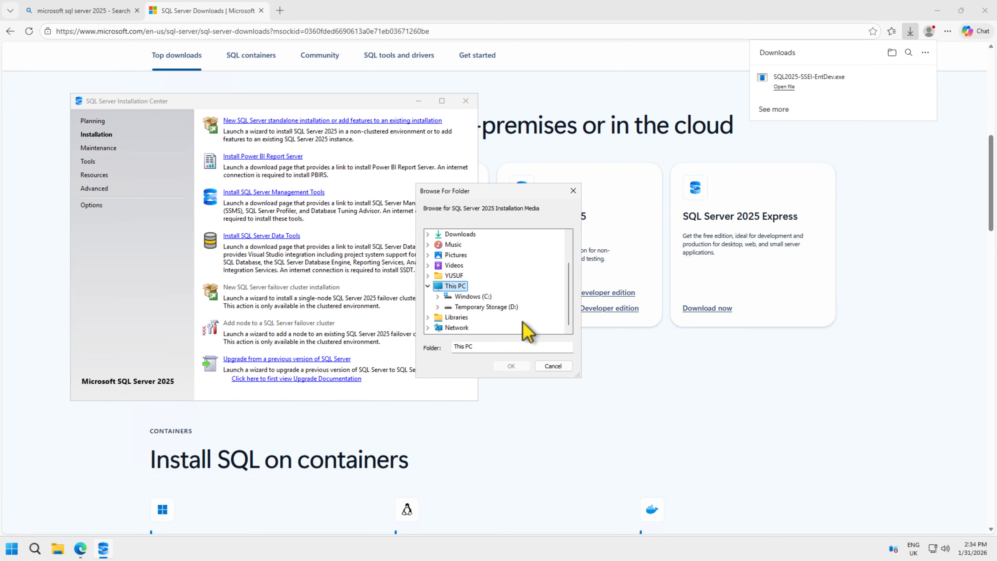
{"action": "left_click", "coordinate": [437, 297]}
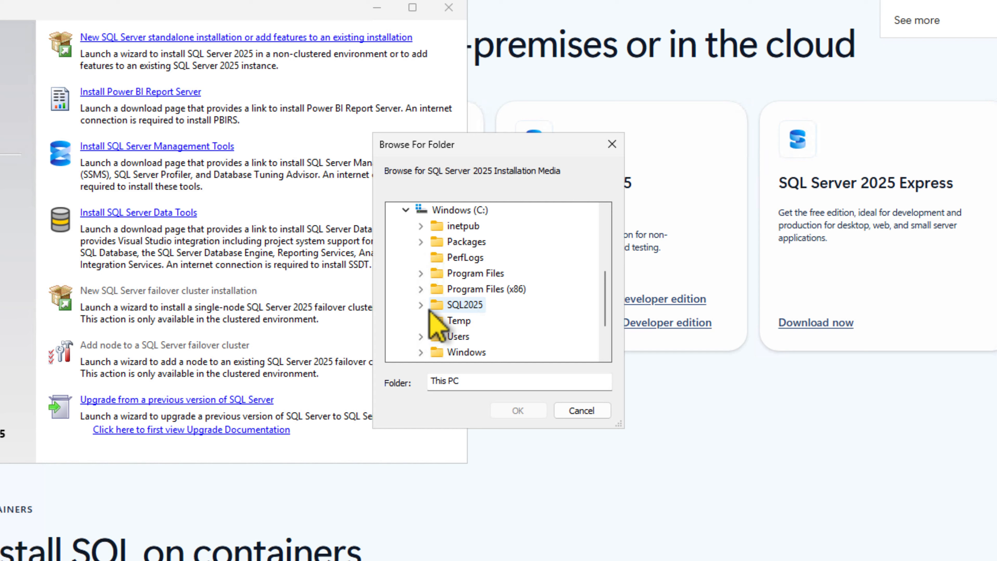
{"action": "left_click", "coordinate": [421, 304]}
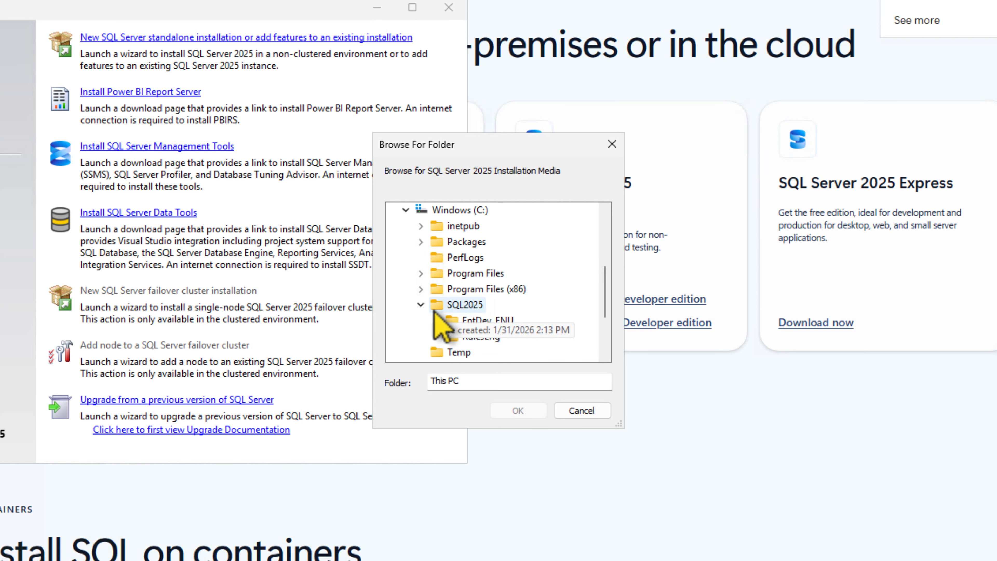
{"action": "double_click", "coordinate": [484, 320]}
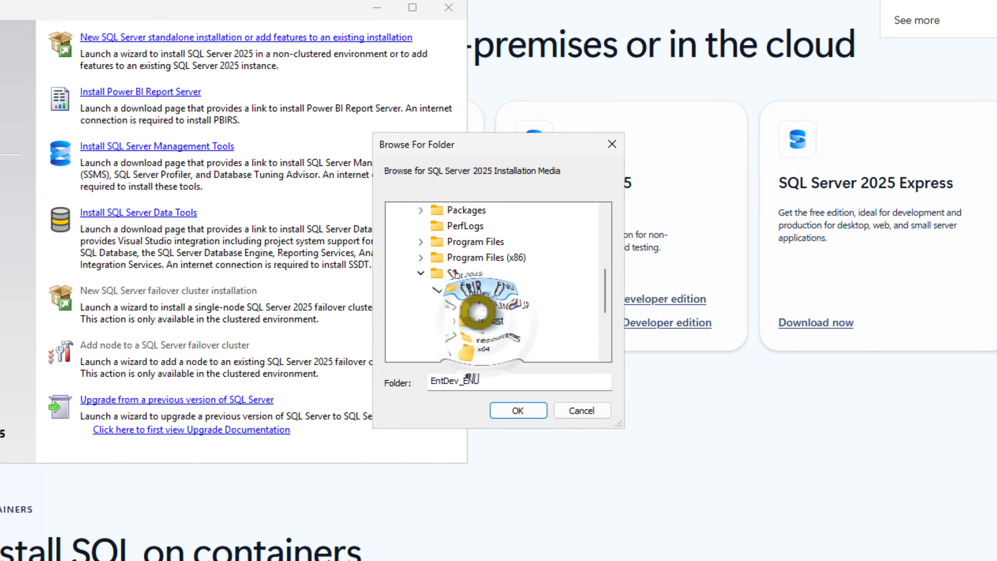
{"action": "left_click", "coordinate": [510, 409]}
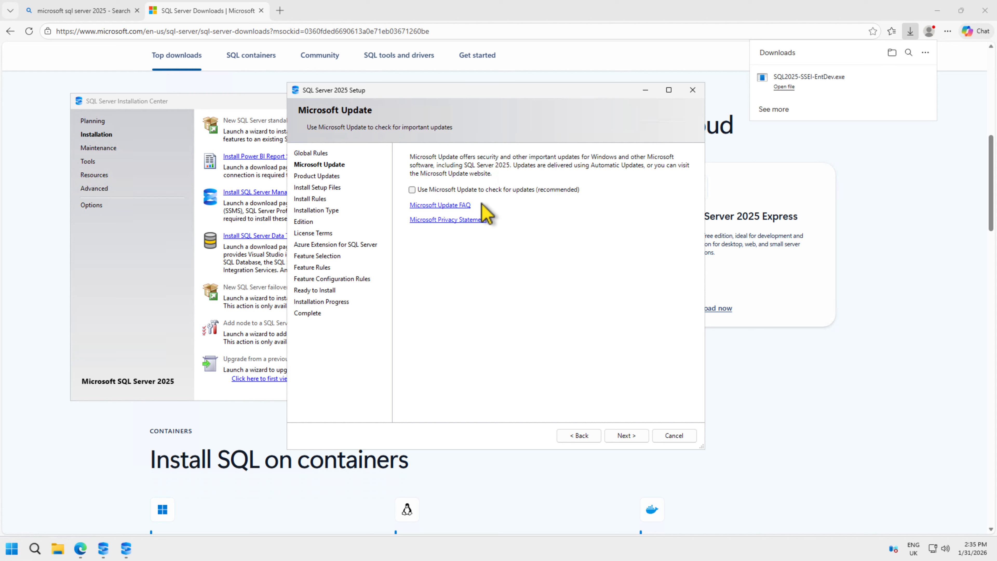
Enable Microsoft Update to check for updates and continue past the install rules to the installation type
{"action": "left_click", "coordinate": [412, 190]}
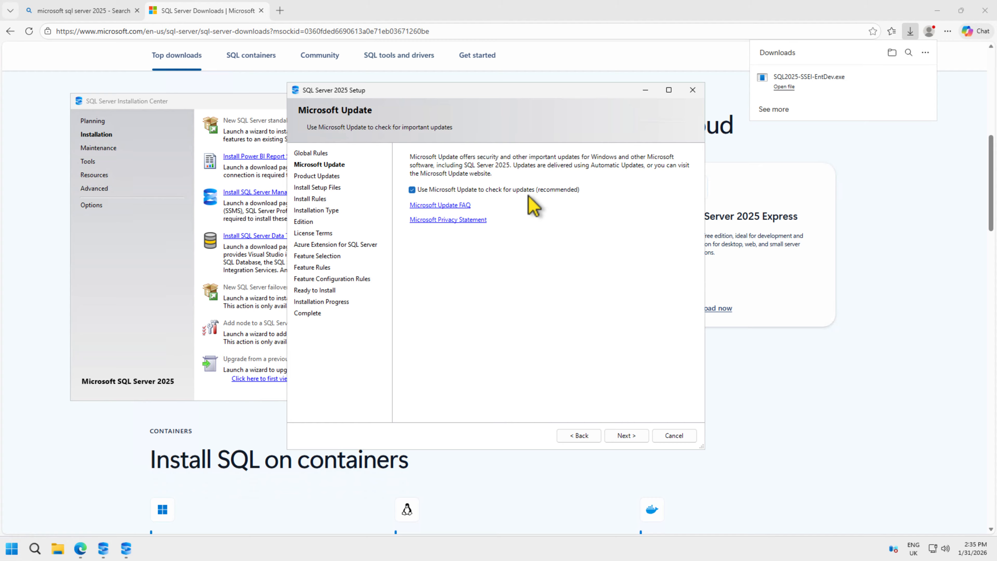
{"action": "left_click", "coordinate": [628, 436]}
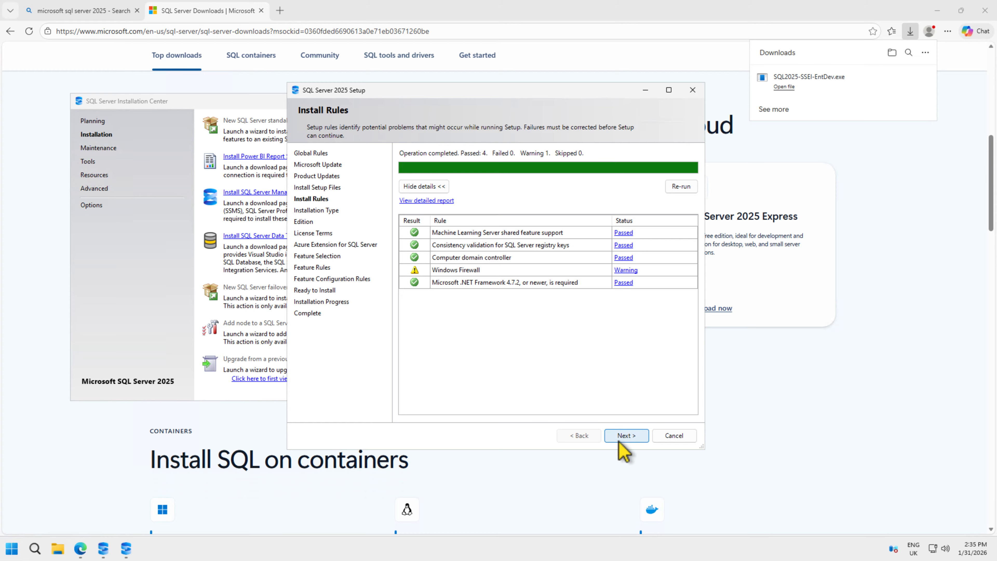
{"action": "left_click", "coordinate": [628, 432]}
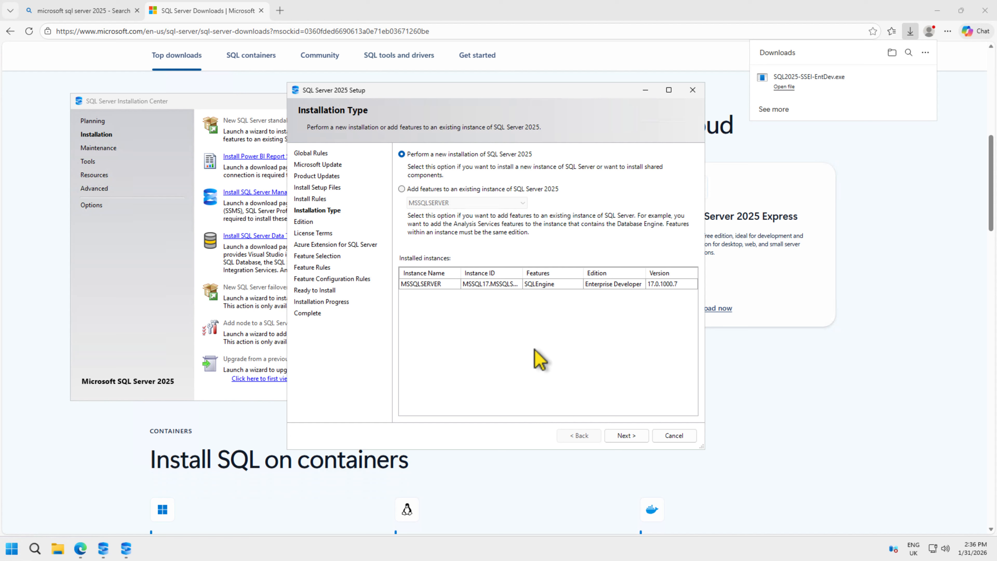
{"action": "left_click", "coordinate": [402, 189]}
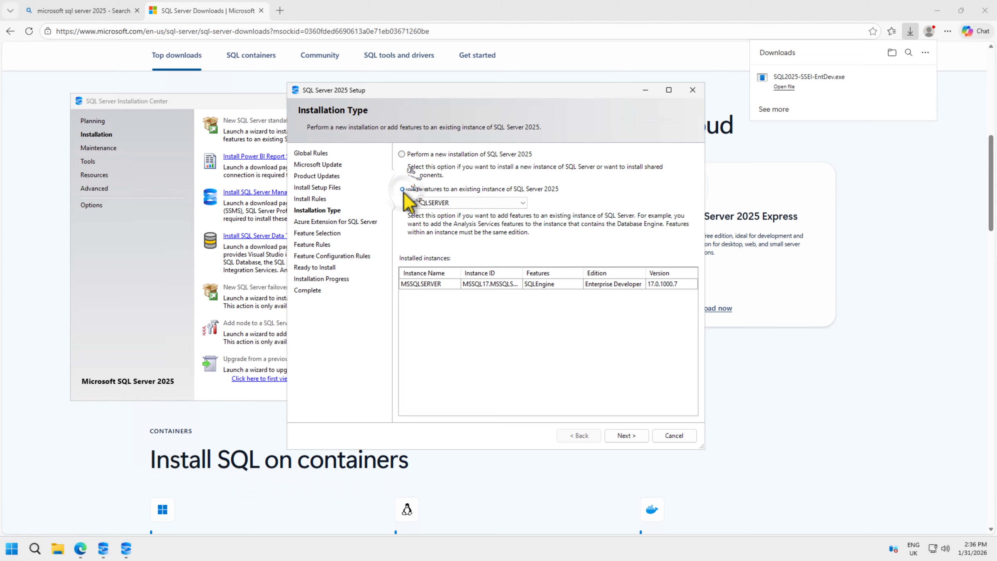
{"action": "left_click", "coordinate": [452, 204]}
{"action": "left_click", "coordinate": [454, 213]}
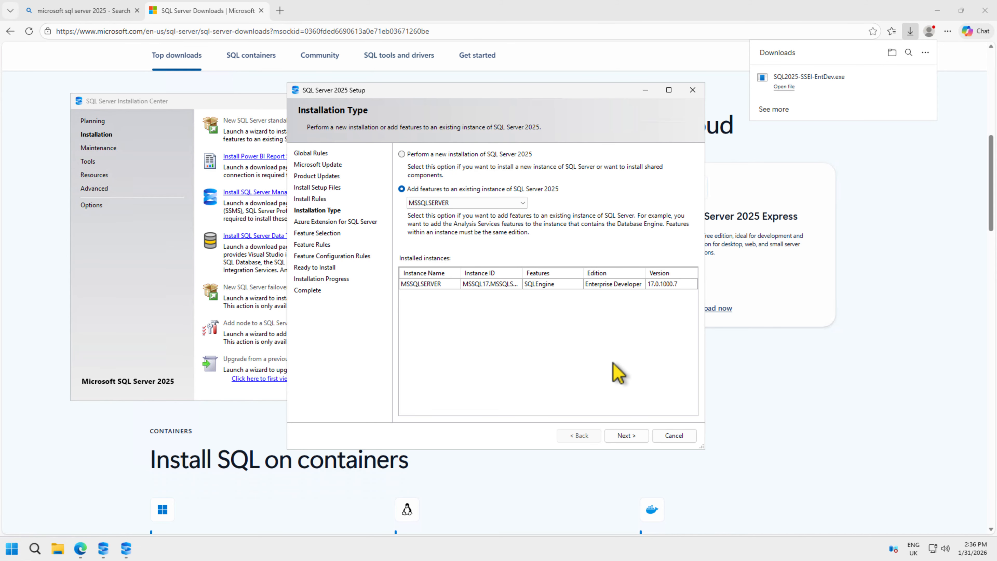
{"action": "left_click", "coordinate": [405, 157]}
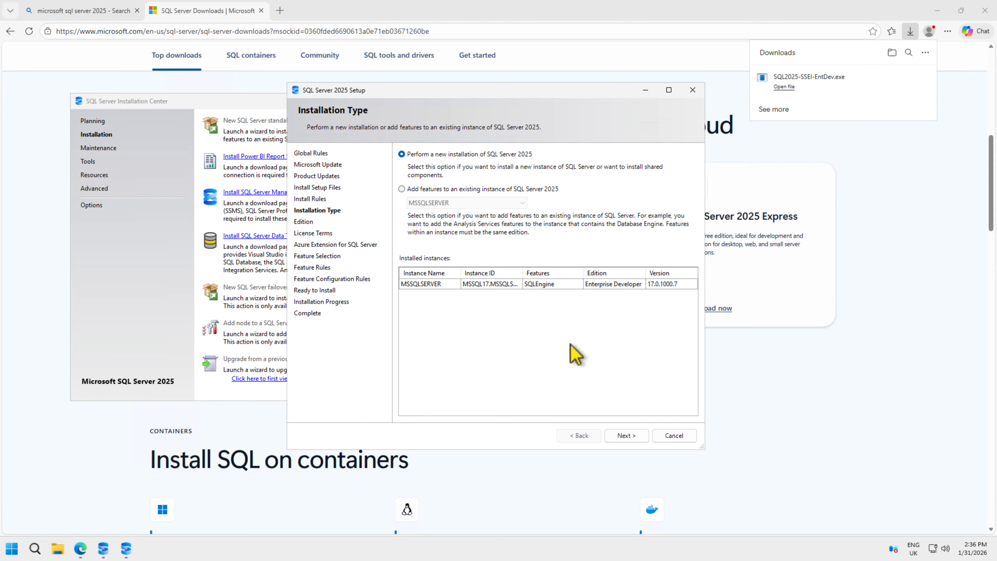
Proceed with a new installation of SQL Server 2025 using the free Enterprise Developer edition and accept the license terms
{"action": "left_click", "coordinate": [625, 434]}
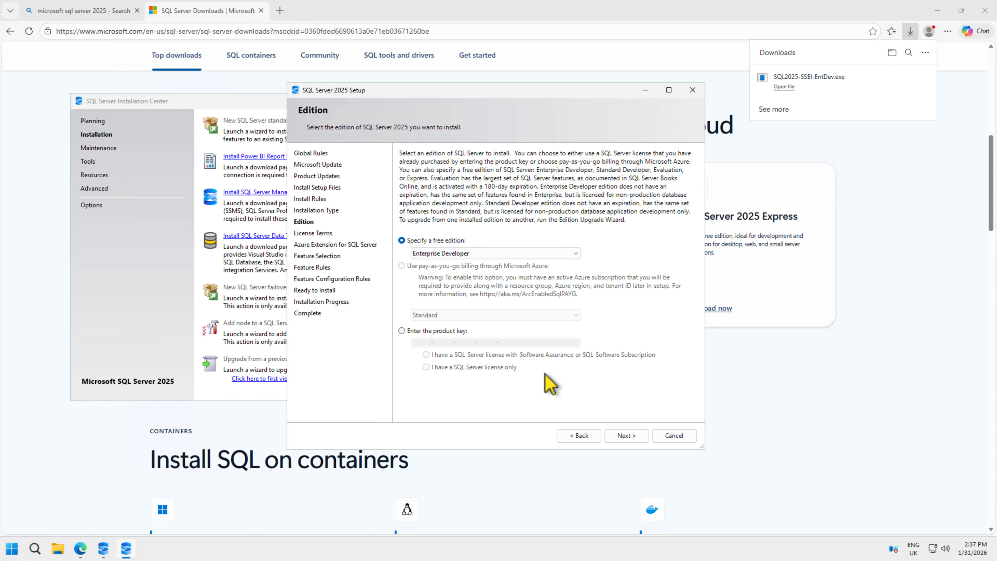
{"action": "left_click", "coordinate": [624, 435]}
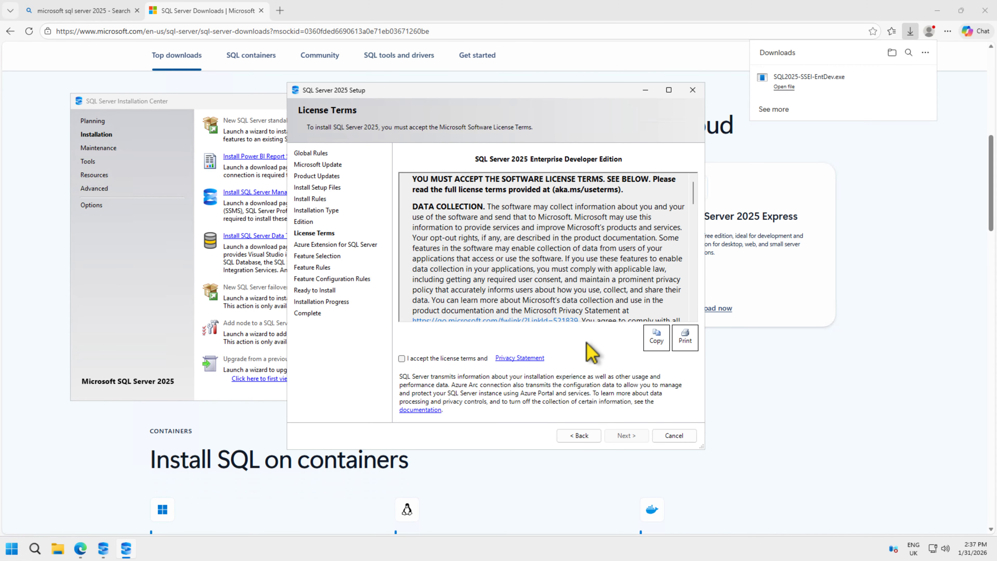
{"action": "left_click", "coordinate": [408, 359]}
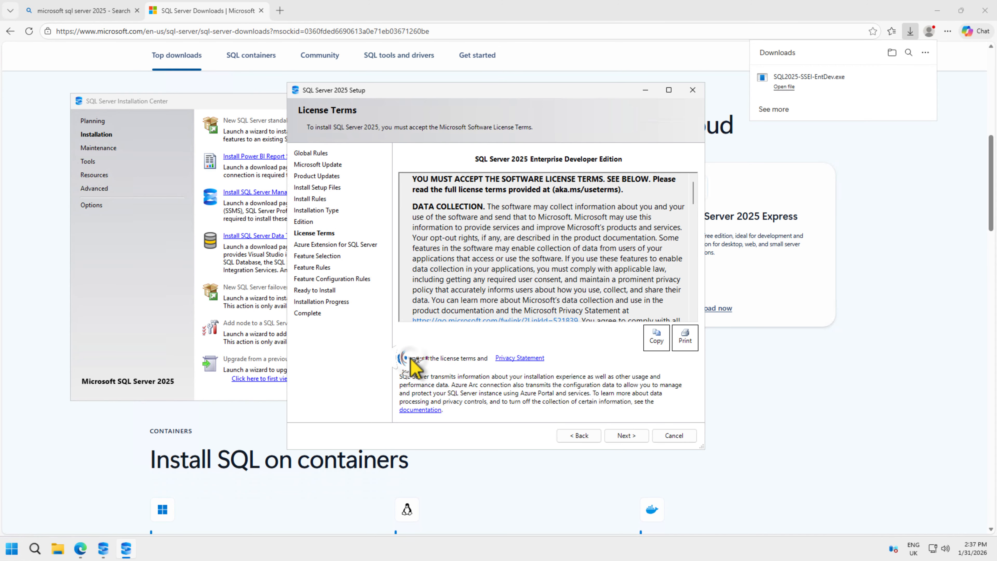
{"action": "left_click", "coordinate": [625, 436]}
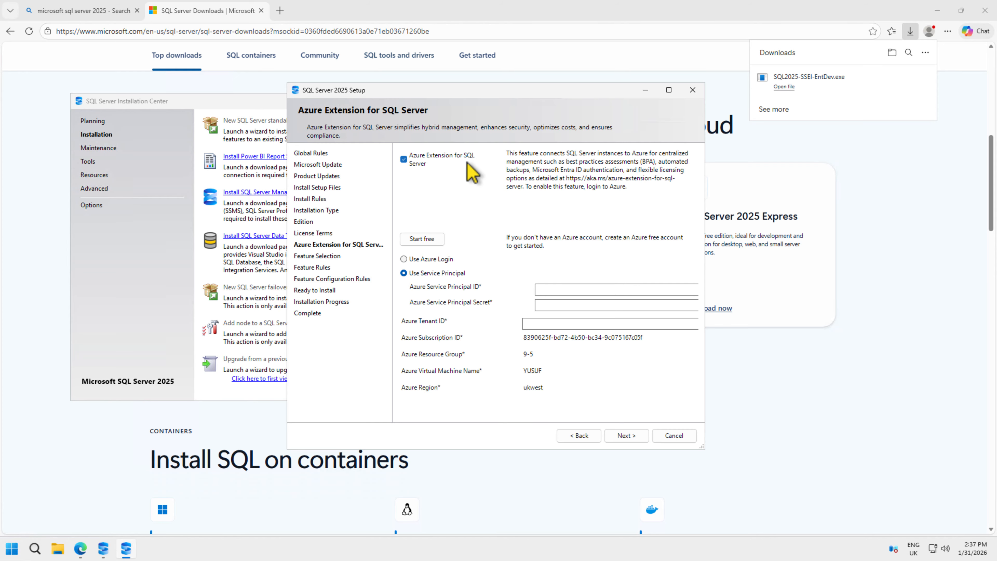
Exclude the Azure Extension and select Database Engine Services, AI Services and Language Extensions, and Full-Text and Semantic Extractions for Search as features
{"action": "left_click", "coordinate": [410, 160]}
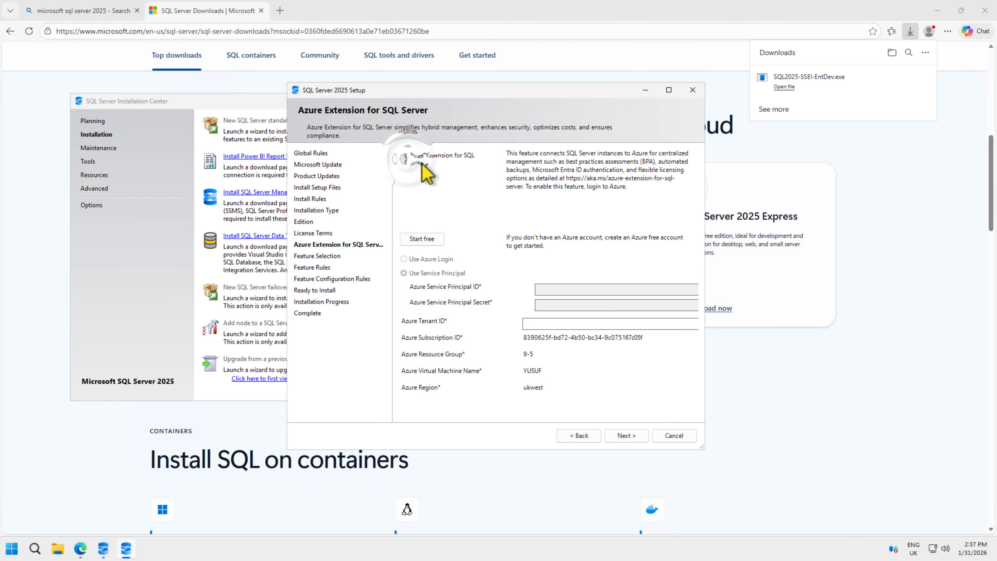
{"action": "left_click", "coordinate": [627, 435]}
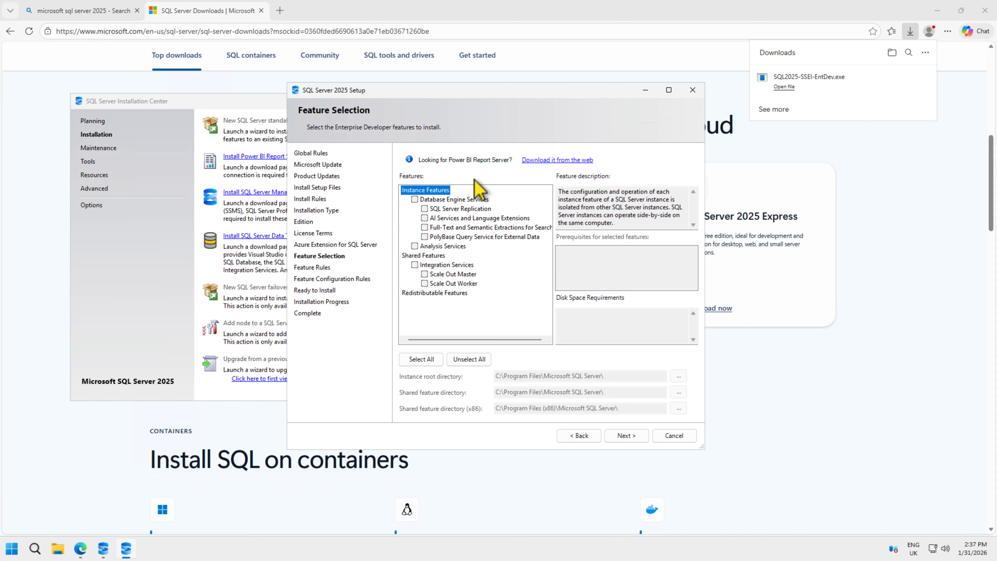
{"action": "left_click", "coordinate": [414, 199]}
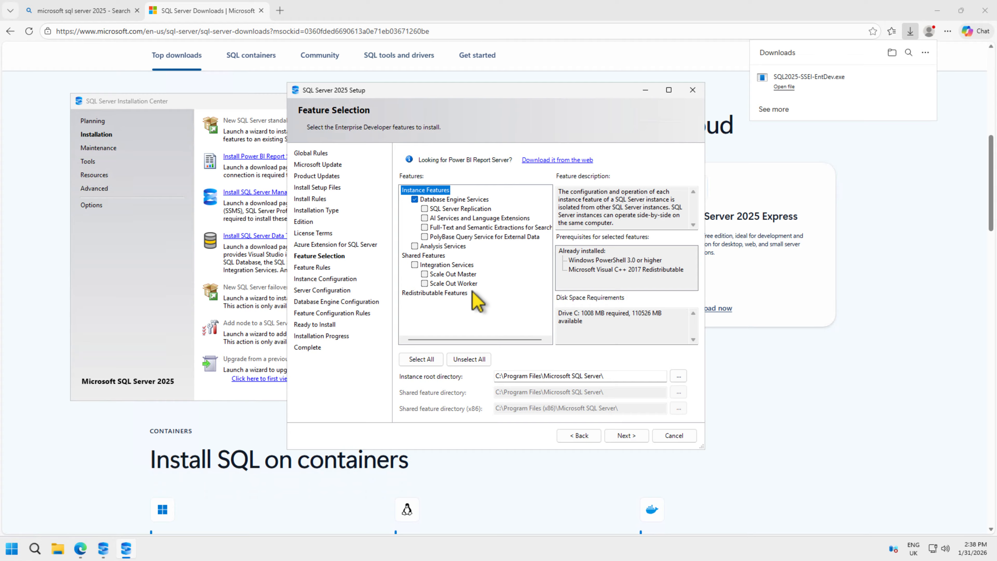
{"action": "left_click", "coordinate": [425, 219]}
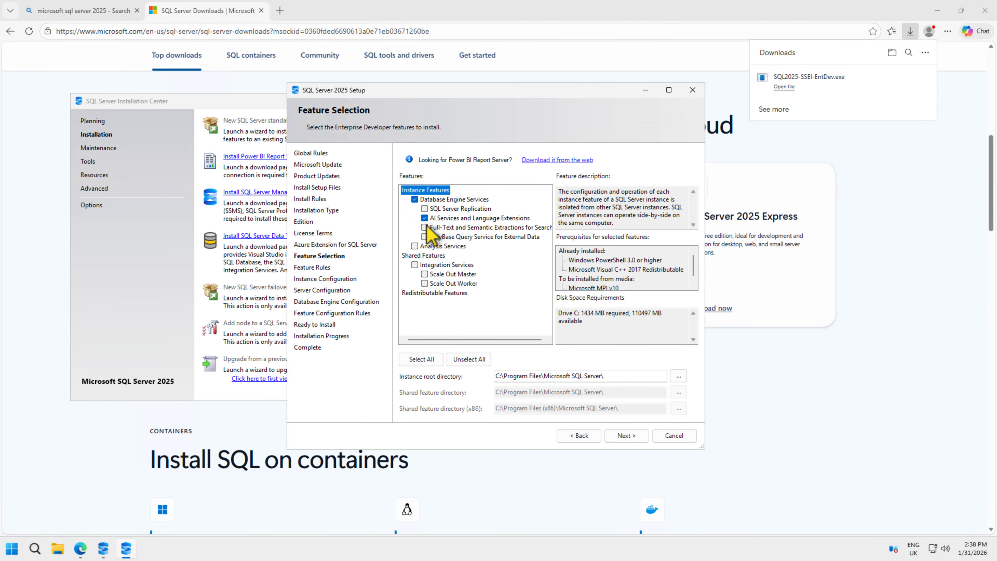
{"action": "left_click", "coordinate": [425, 228]}
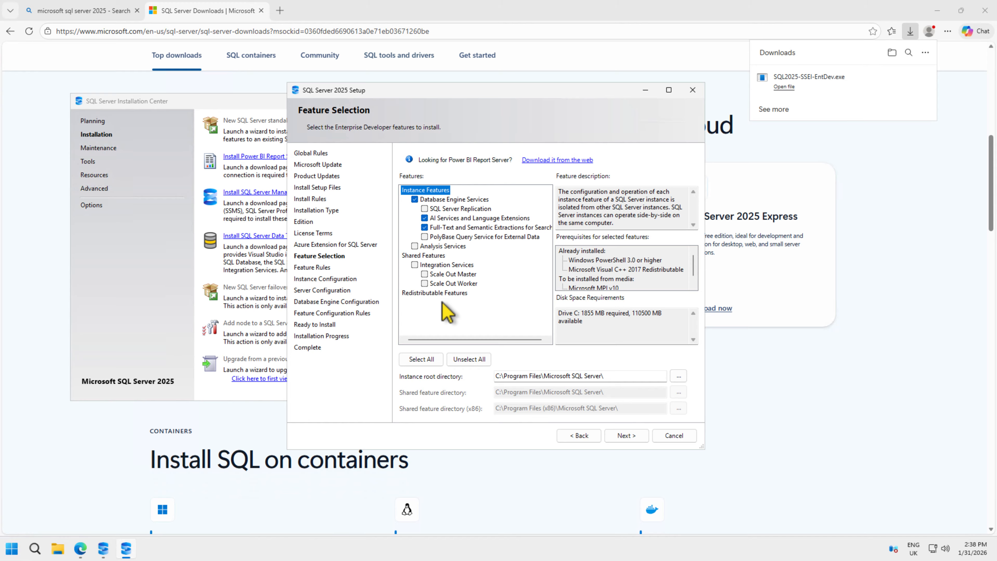
{"action": "left_click", "coordinate": [635, 435]}
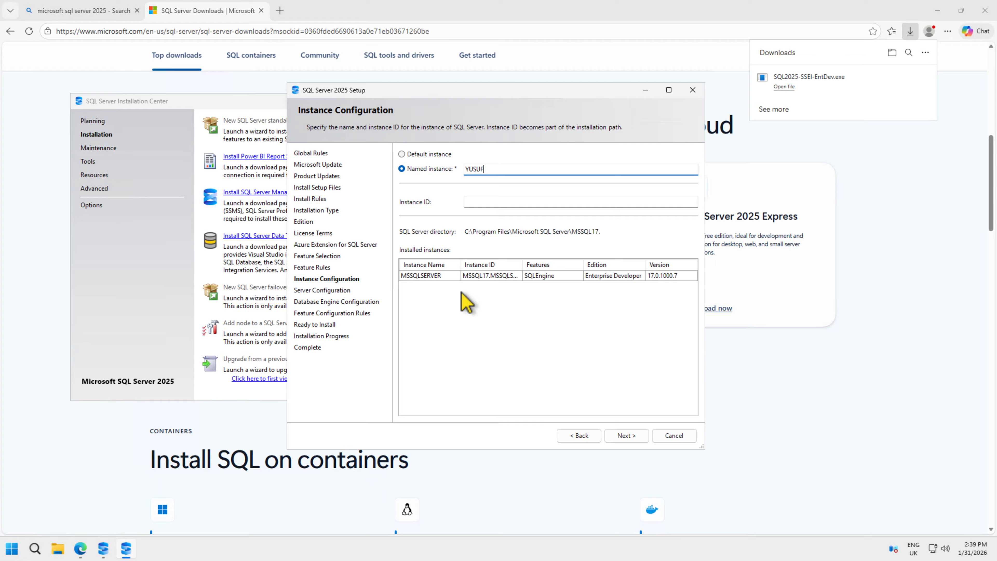
Set the named instance and instance ID to the owner's name plus 2026, and grant the Database Engine service the Perform Volume Maintenance Tasks privilege
{"action": "type", "text": "6"}
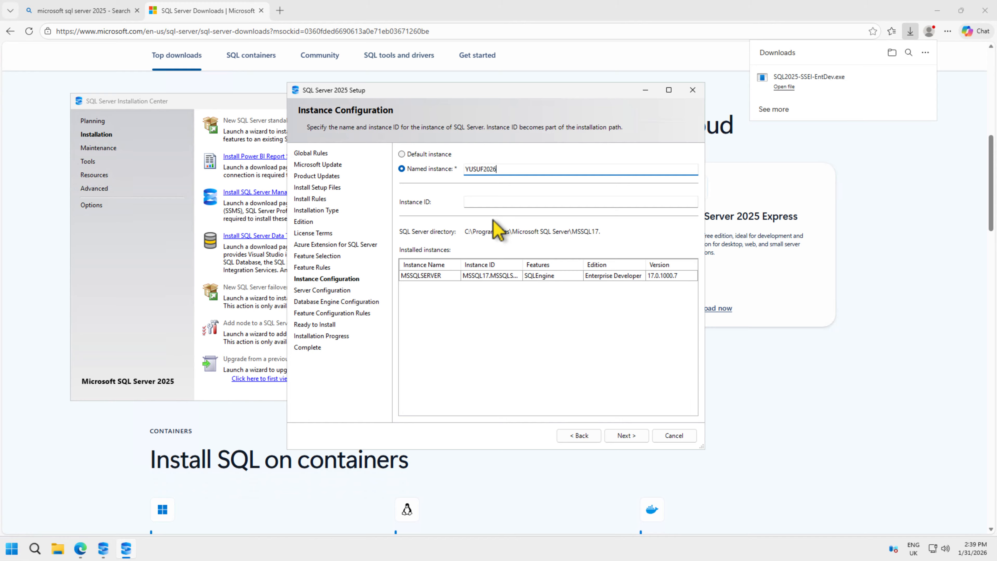
{"action": "left_click", "coordinate": [501, 202]}
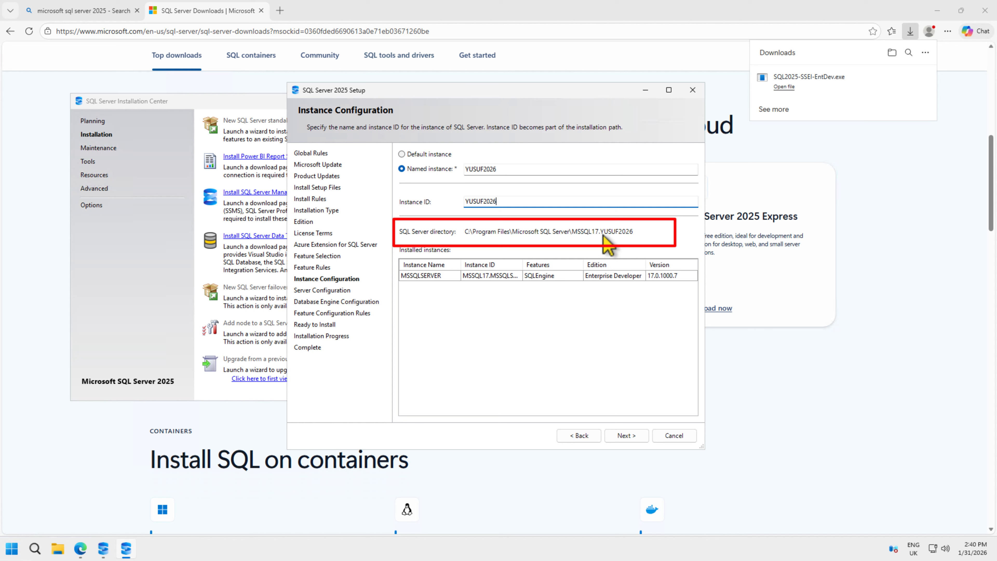
{"action": "left_click", "coordinate": [625, 436]}
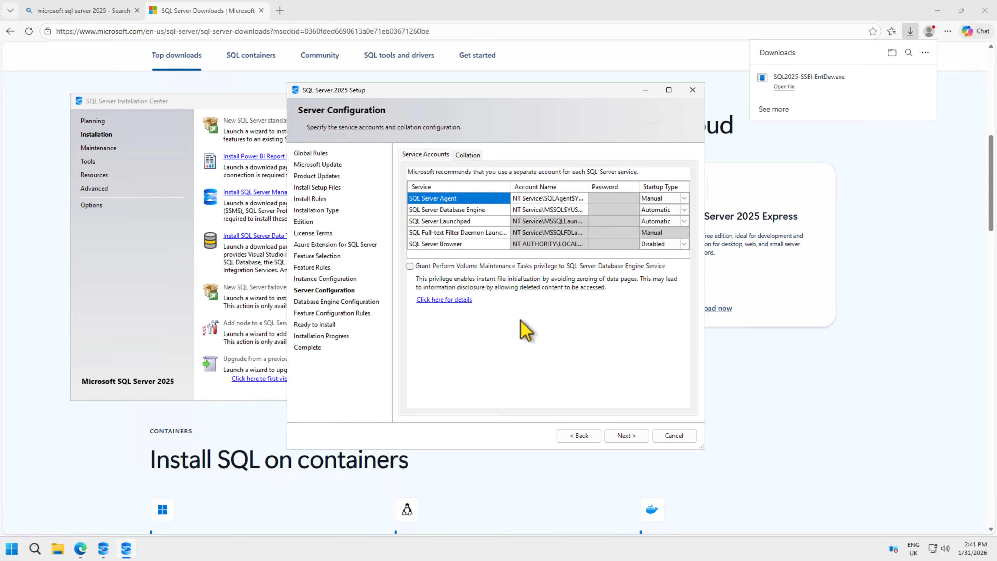
{"action": "left_click", "coordinate": [410, 267]}
{"action": "left_click", "coordinate": [623, 437]}
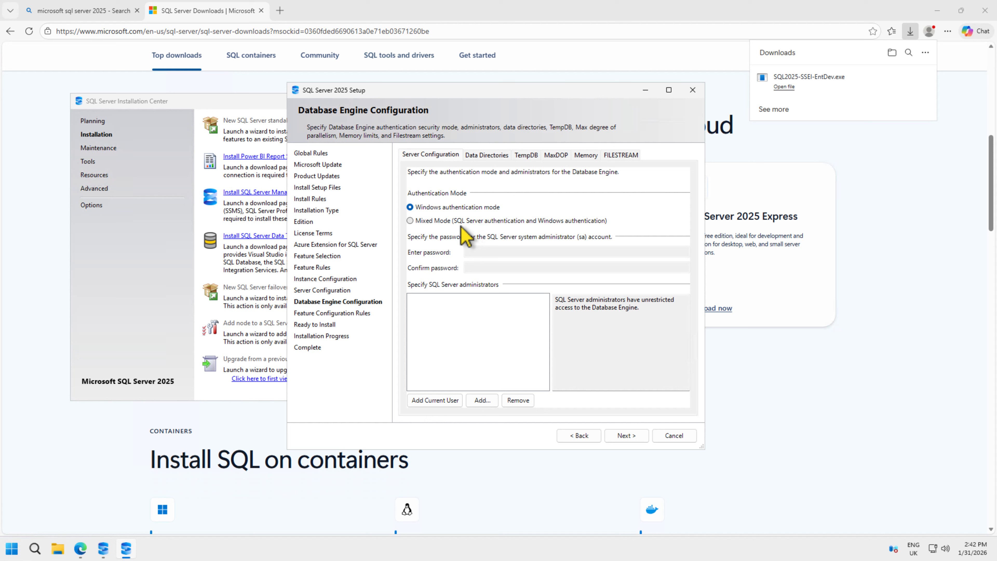
Enable Mixed Mode authentication with a password for the sa account and add the current user as a SQL Server administrator
{"action": "left_click", "coordinate": [412, 220]}
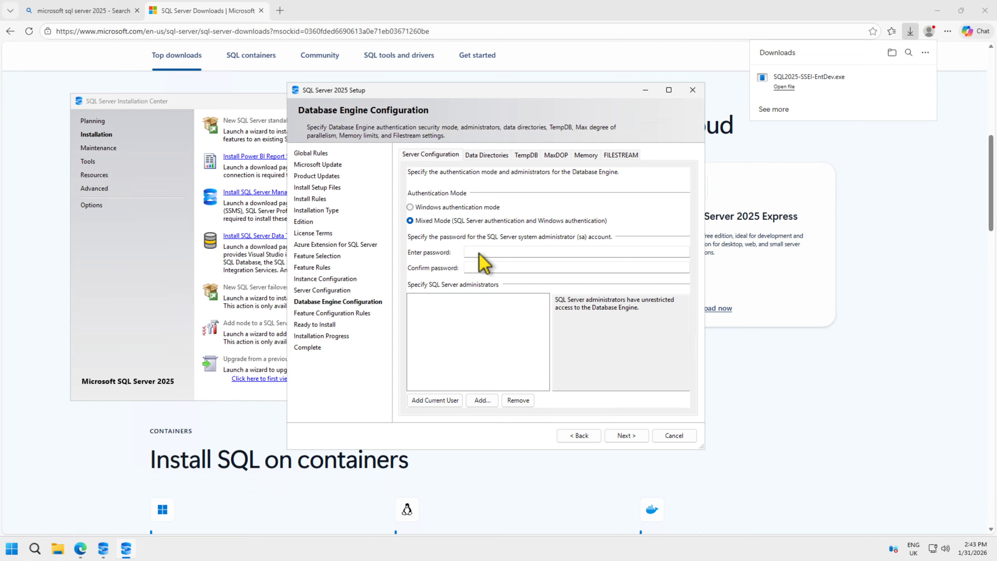
{"action": "left_click", "coordinate": [479, 253]}
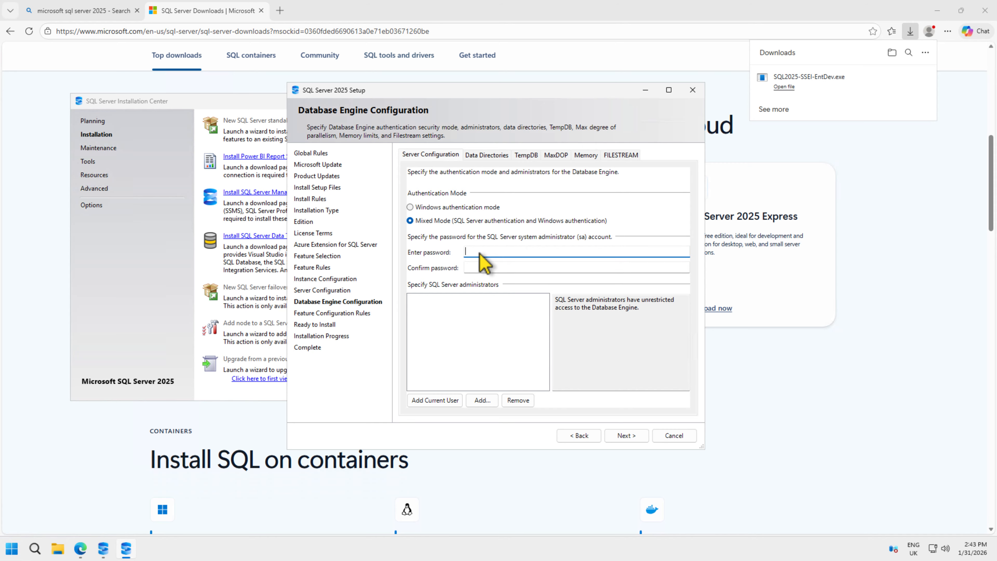
{"action": "type", "text": "P•••••••••••••••"}
{"action": "left_click", "coordinate": [485, 269]}
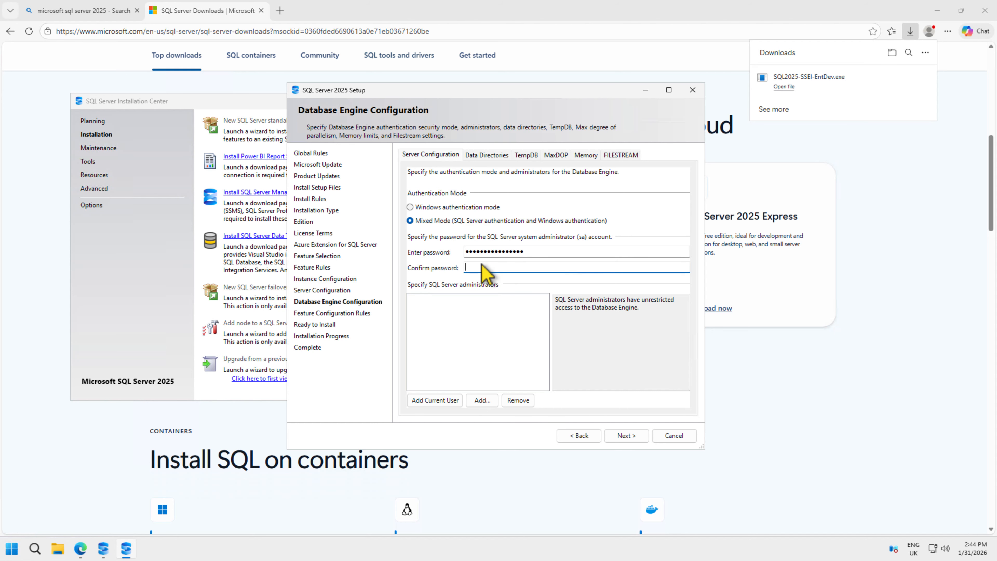
{"action": "type", "text": "•••••••••••••••••"}
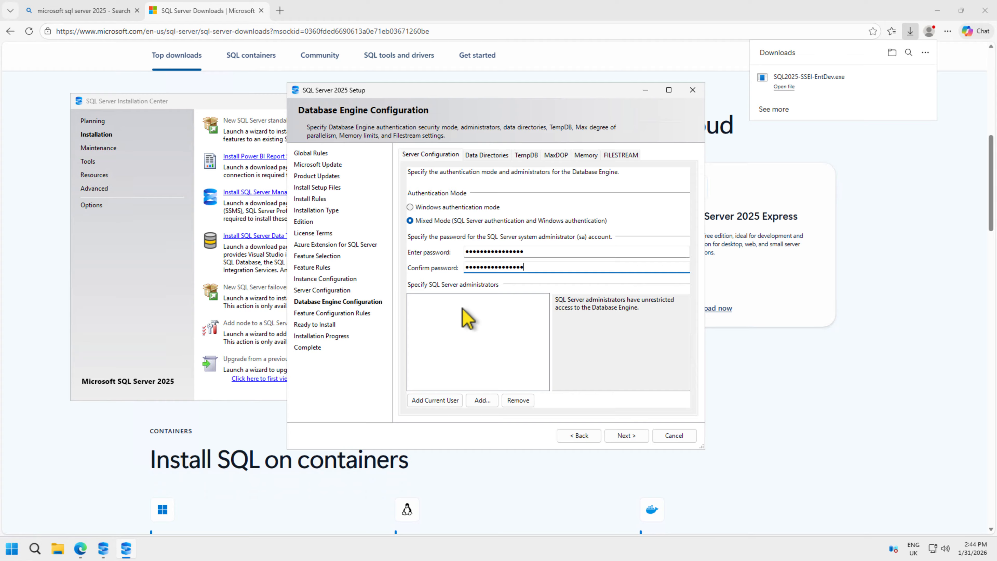
{"action": "left_click", "coordinate": [430, 400]}
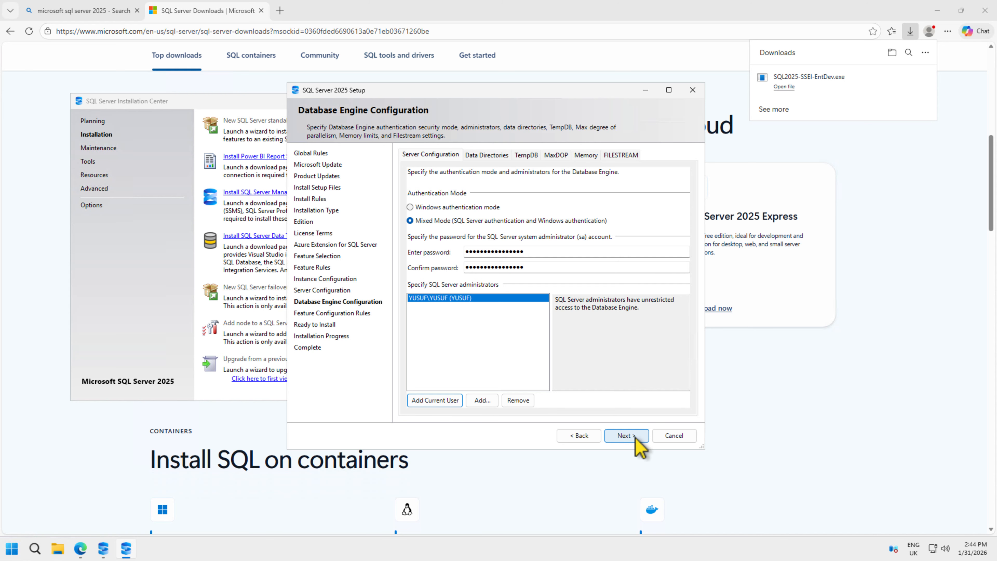
{"action": "left_click", "coordinate": [625, 436]}
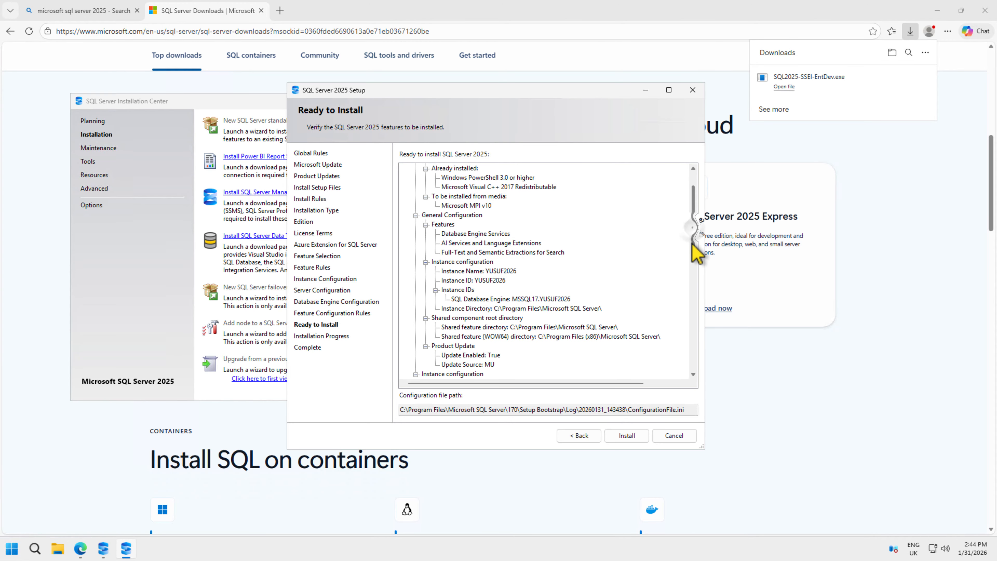
Review the SQL Server 2025 installation summary, run the installation and close the completed setup
{"action": "left_click_drag", "start_coordinate": [693, 237], "coordinate": [693, 316]}
{"action": "left_click", "coordinate": [628, 437]}
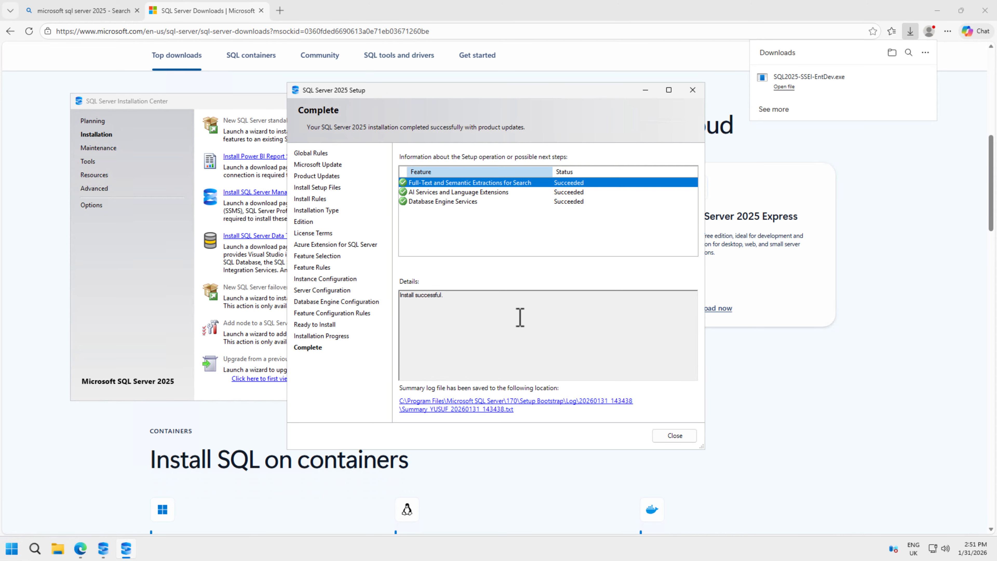
{"action": "left_click", "coordinate": [675, 437]}
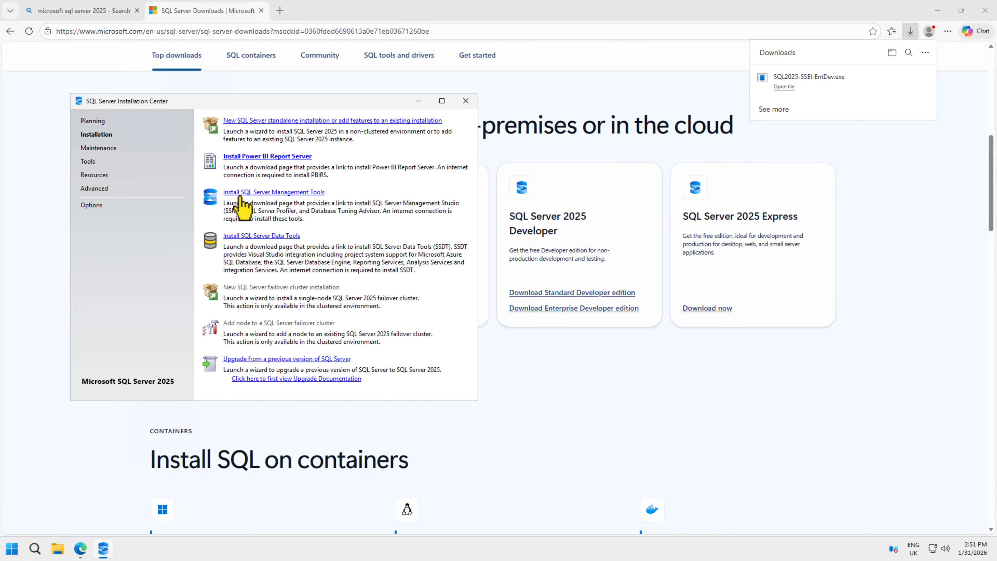
Download the SQL Server Management Studio 22 installer from the management tools page and run vs_SSMS.exe through to its workload selection
{"action": "left_click", "coordinate": [318, 192]}
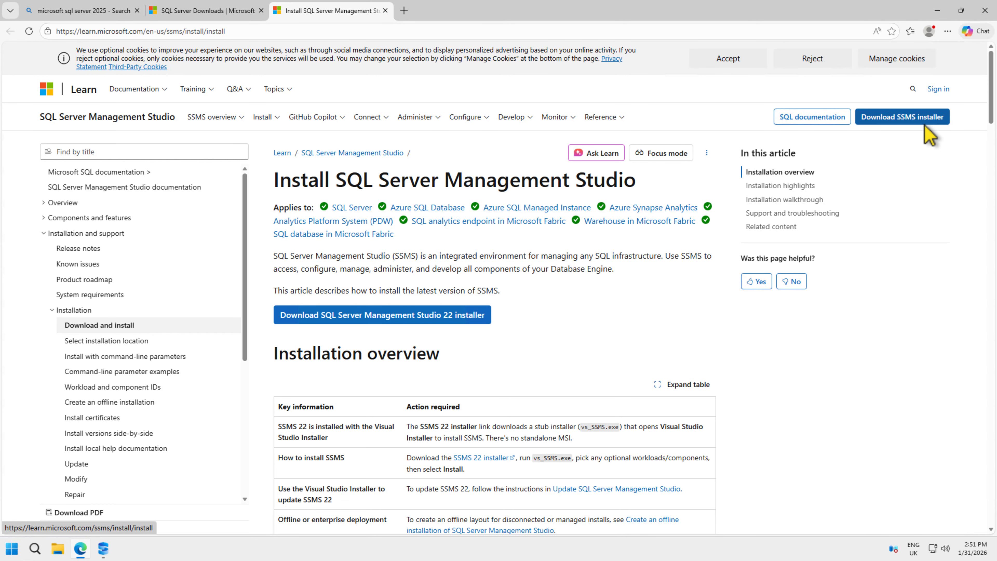
{"action": "left_click", "coordinate": [432, 320]}
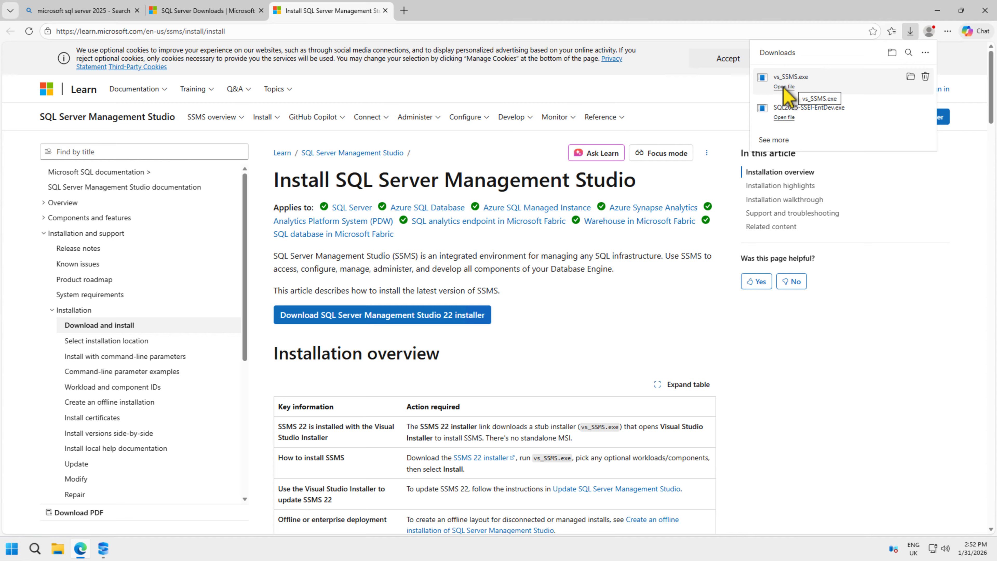
{"action": "left_click", "coordinate": [784, 87]}
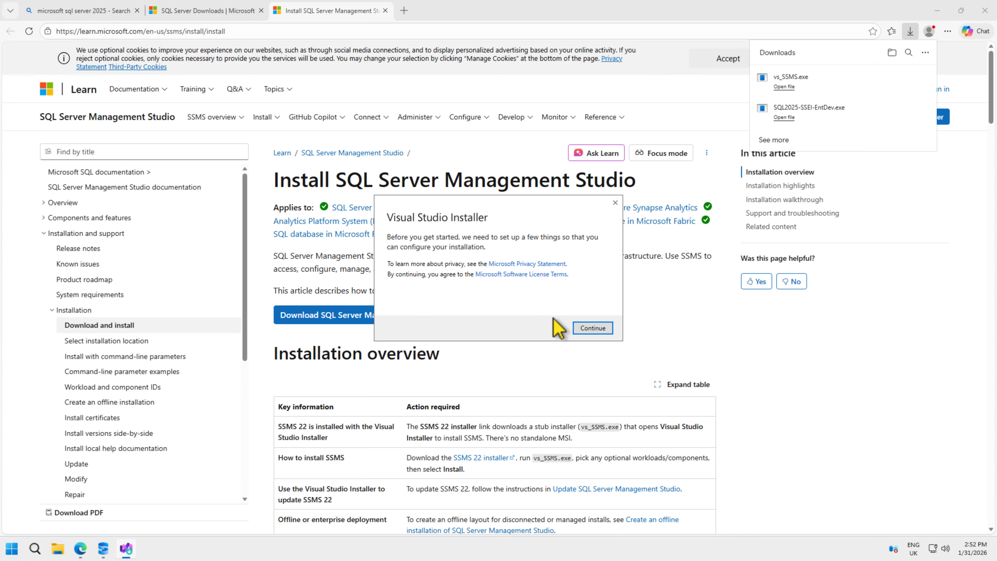
{"action": "left_click", "coordinate": [593, 329]}
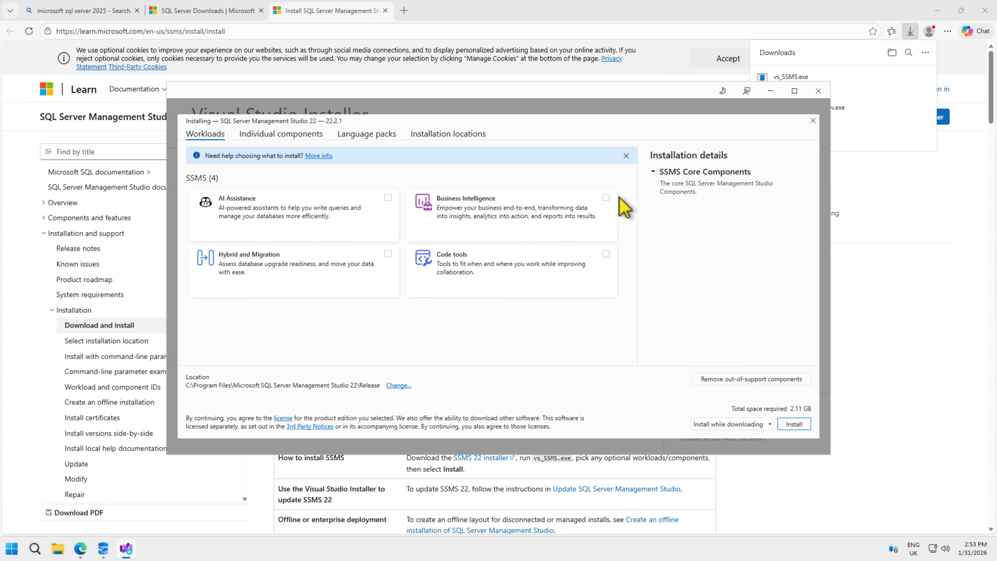
Install SQL Server Management Studio 22 with the Business Intelligence, AI Assistance, Hybrid and Migration, and Code tools workloads, including Help Viewer
{"action": "left_click", "coordinate": [606, 198]}
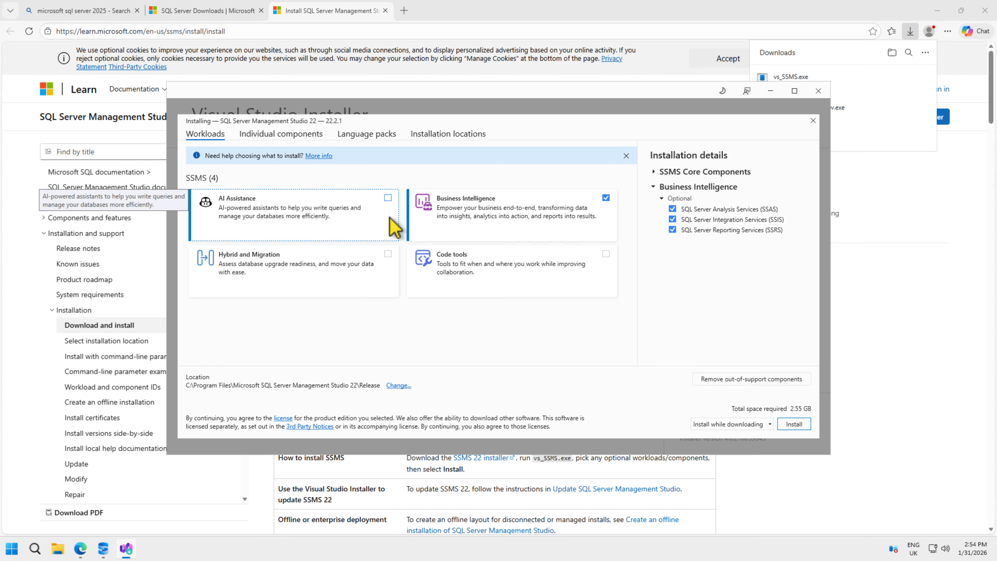
{"action": "left_click", "coordinate": [388, 199]}
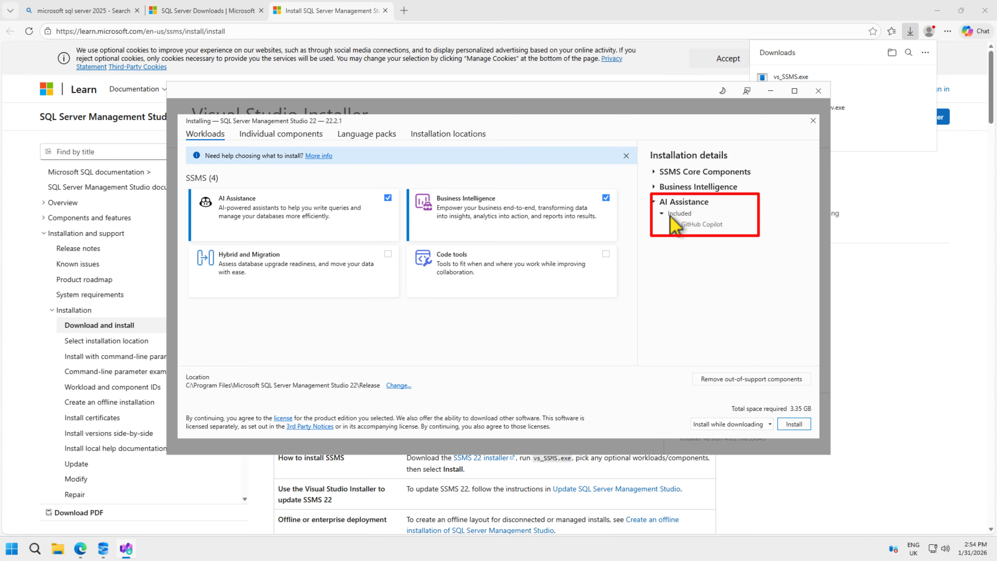
{"action": "mouse_move", "coordinate": [693, 225]}
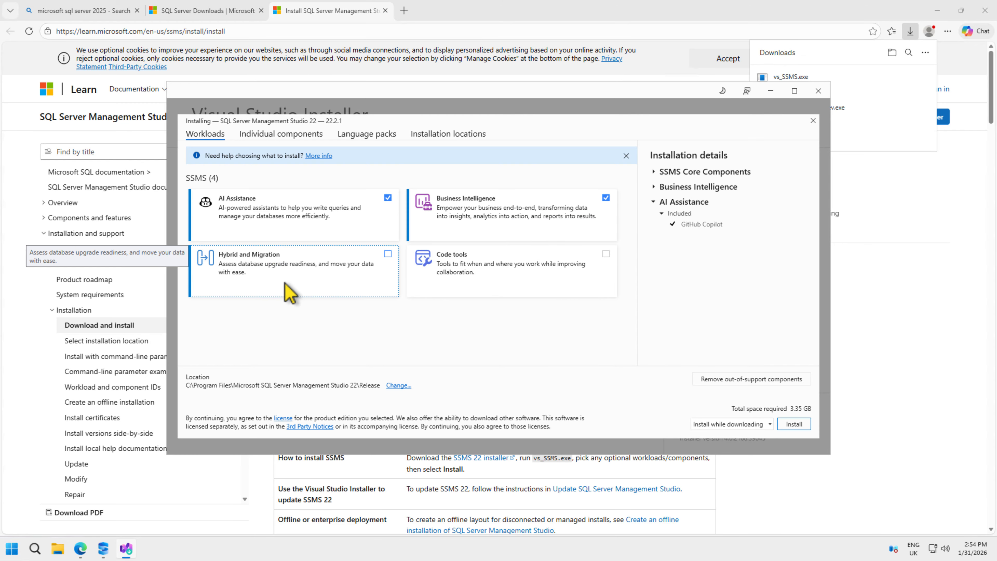
{"action": "left_click", "coordinate": [388, 254]}
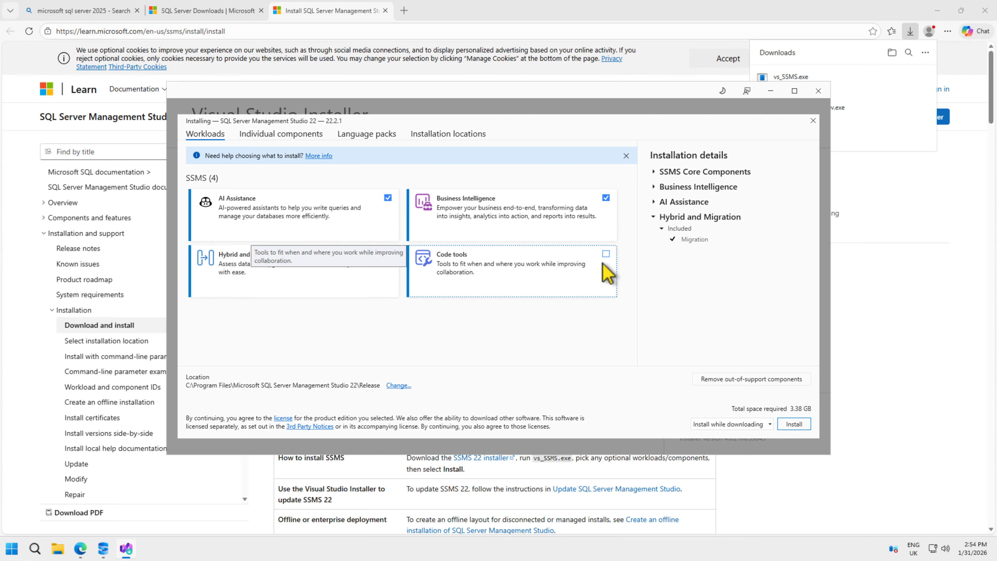
{"action": "left_click", "coordinate": [605, 254]}
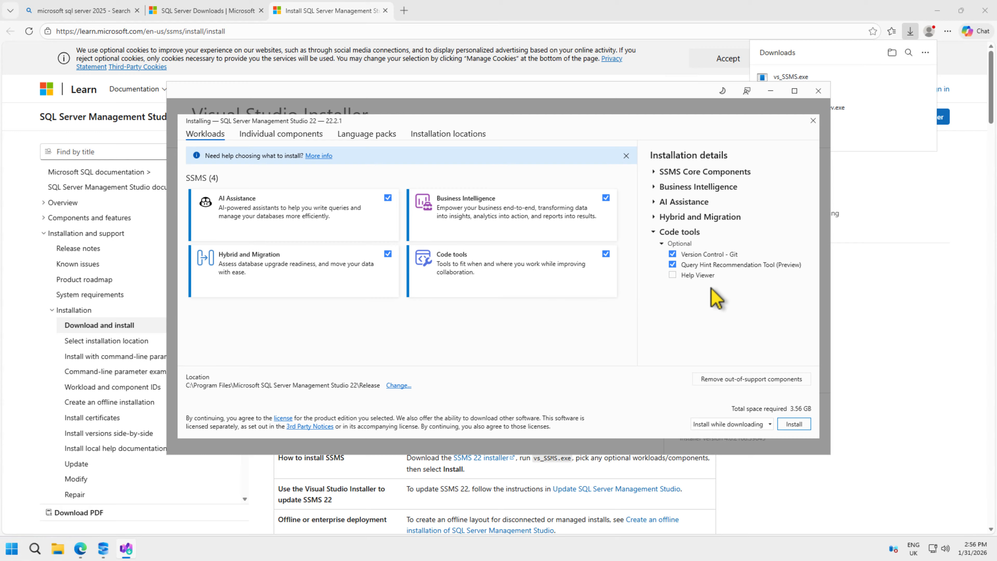
{"action": "left_click", "coordinate": [673, 275]}
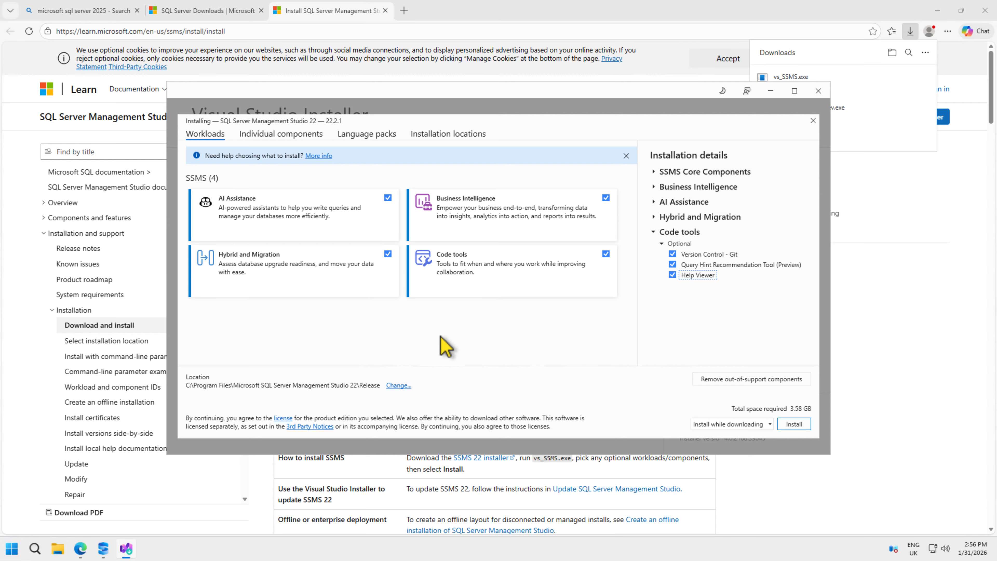
{"action": "left_click", "coordinate": [798, 425]}
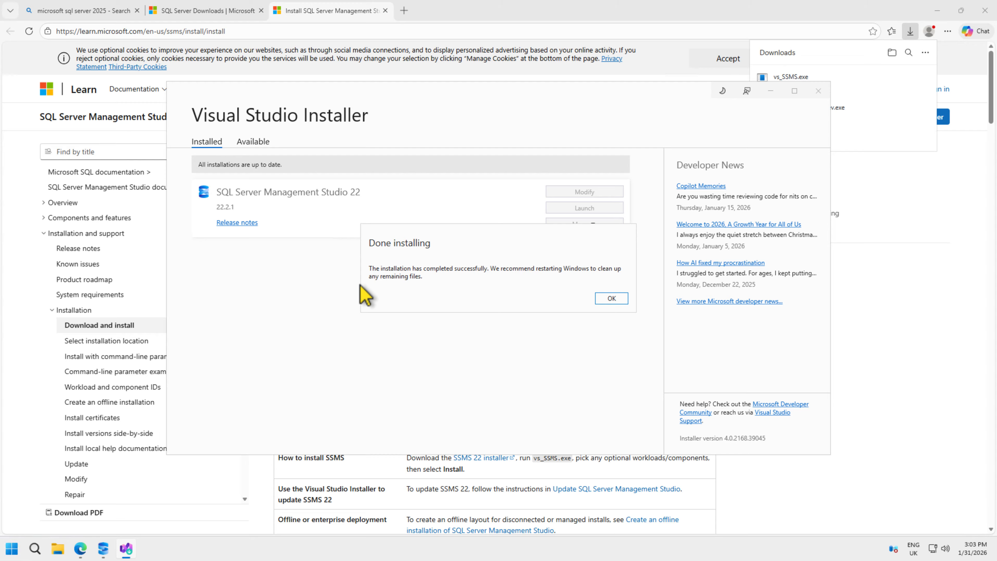
{"action": "left_click", "coordinate": [611, 298]}
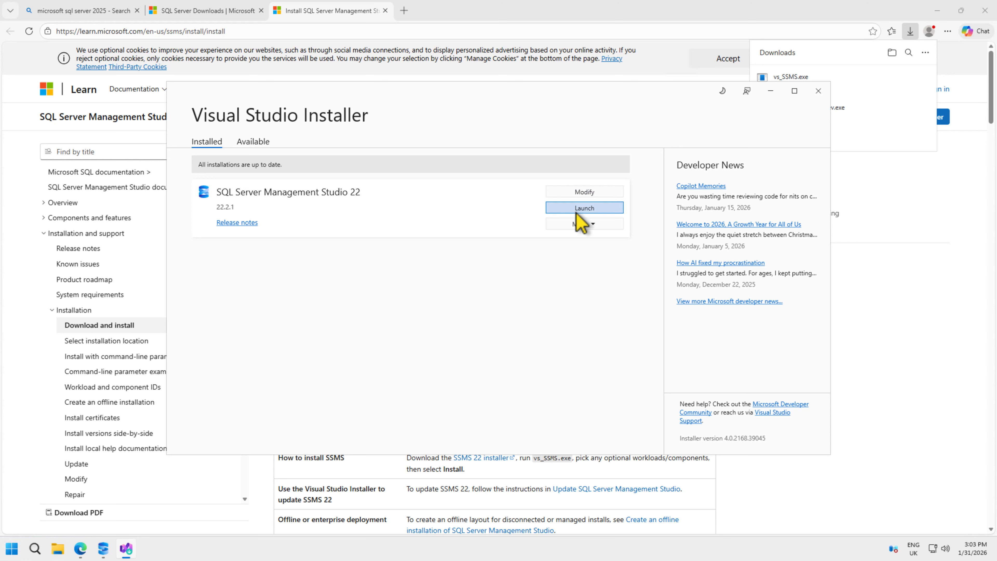
{"action": "left_click", "coordinate": [600, 225]}
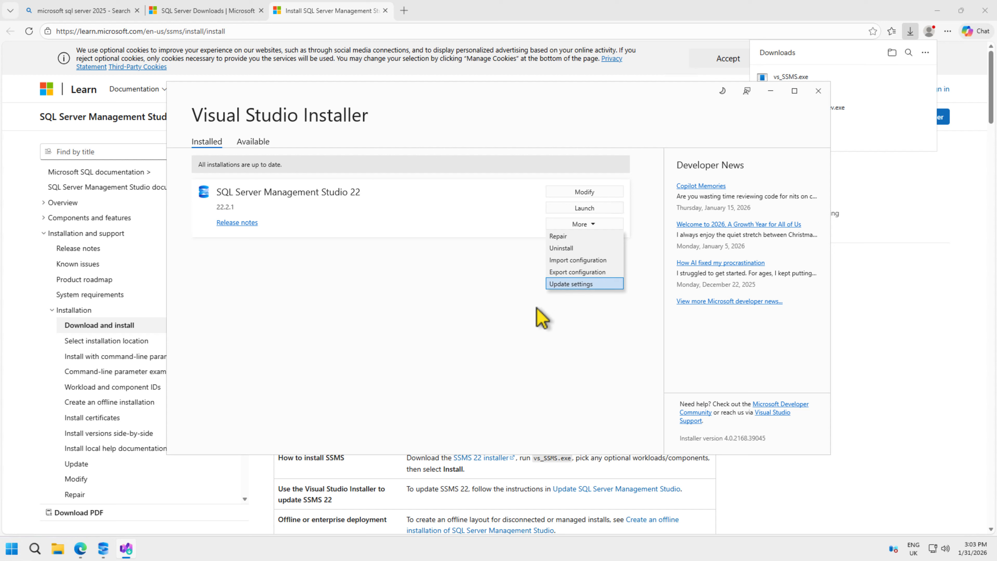
{"action": "left_click", "coordinate": [408, 301]}
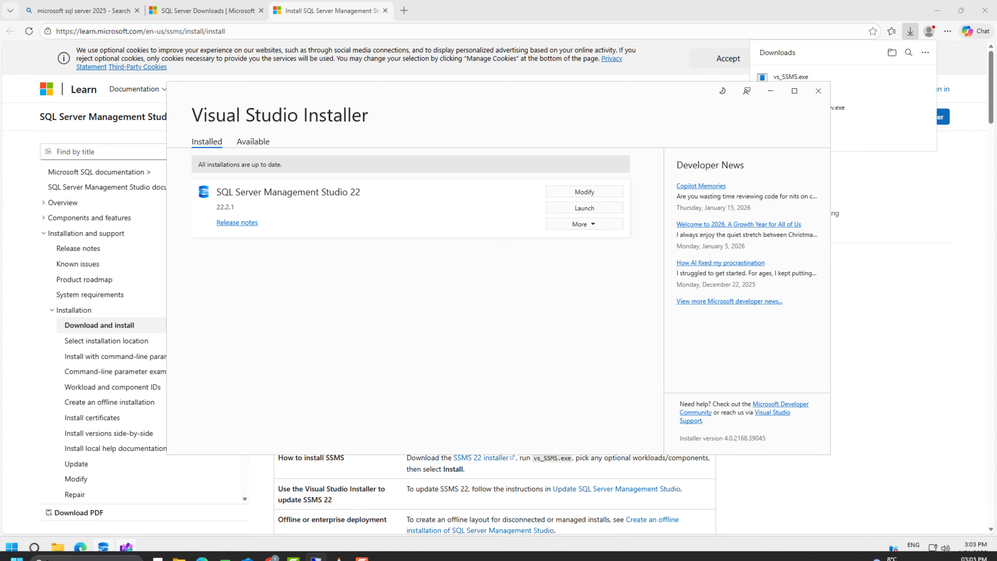
Search Windows for SQL Server Management Studio 22, launch it and skip the account sign-in
{"action": "left_click", "coordinate": [42, 548]}
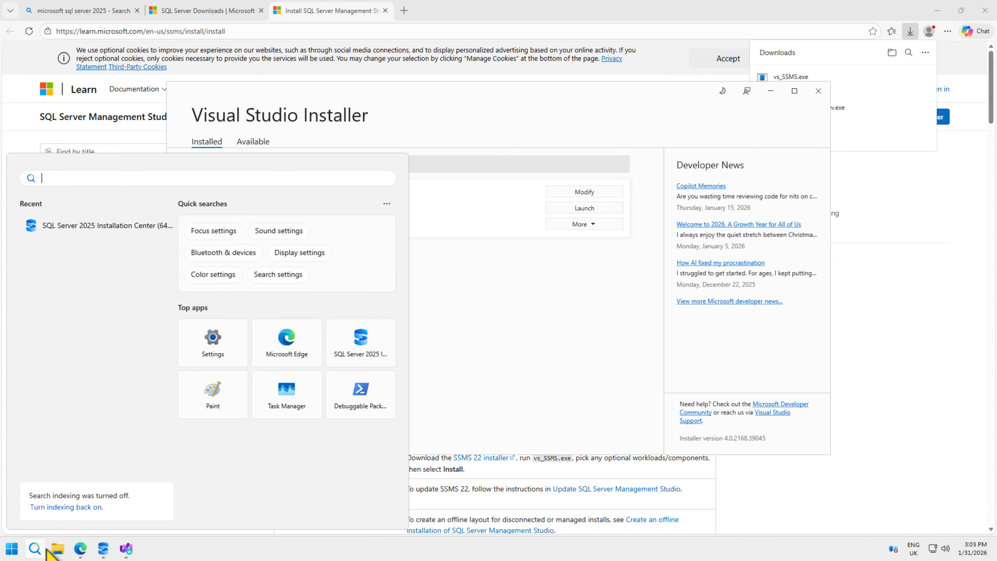
{"action": "type", "text": "sql "}
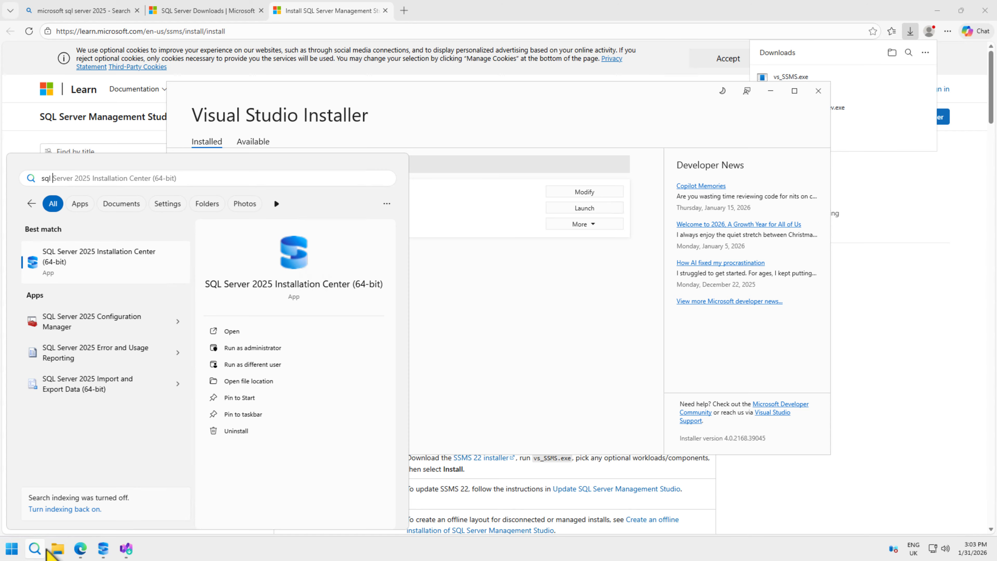
{"action": "type", "text": "server "}
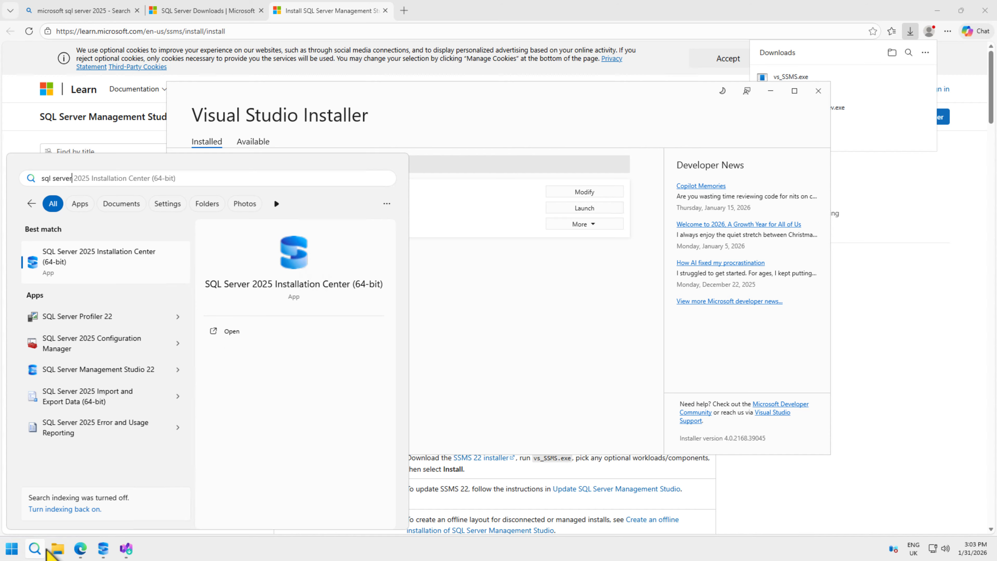
{"action": "type", "text": "manage"}
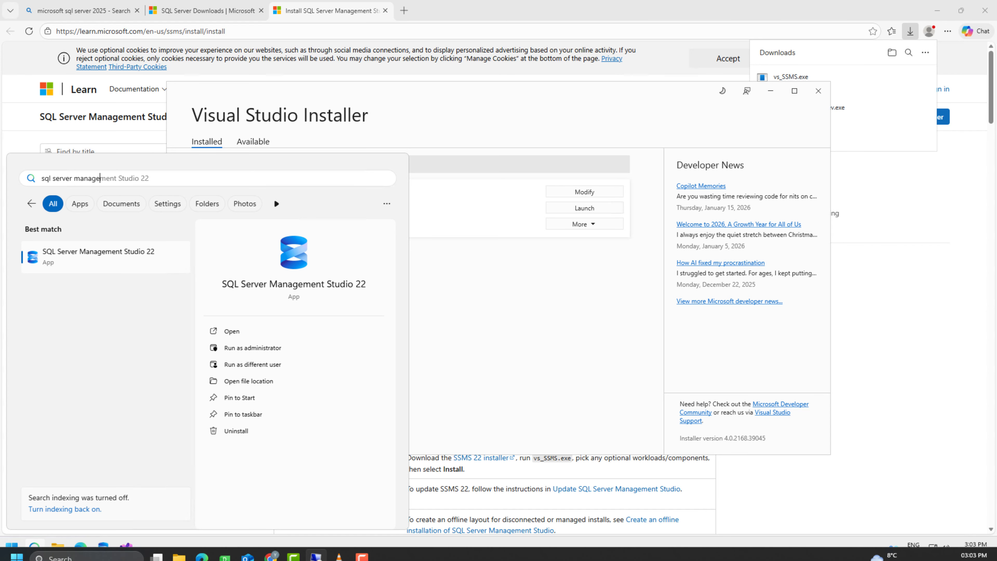
{"action": "left_click", "coordinate": [72, 256]}
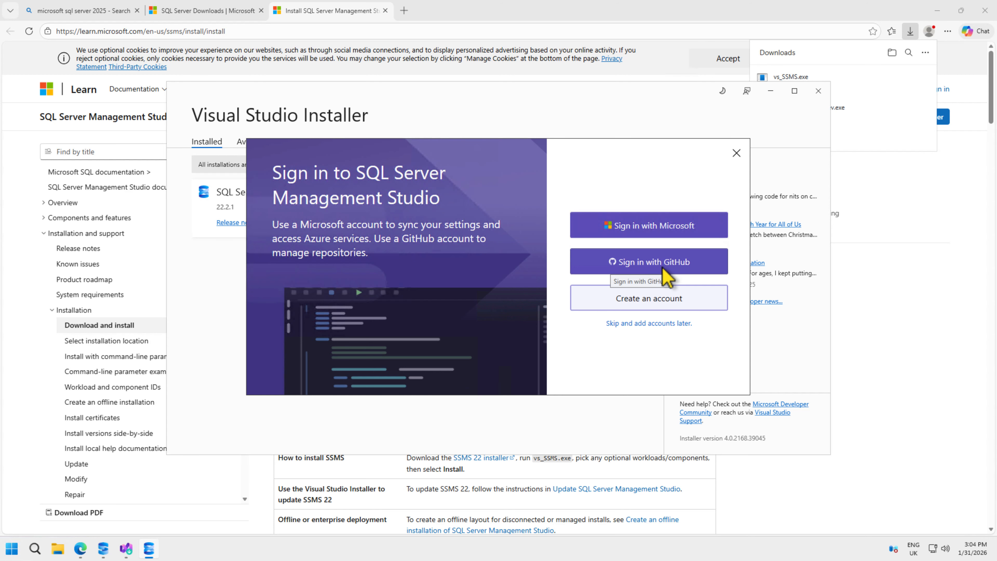
{"action": "left_click", "coordinate": [646, 323]}
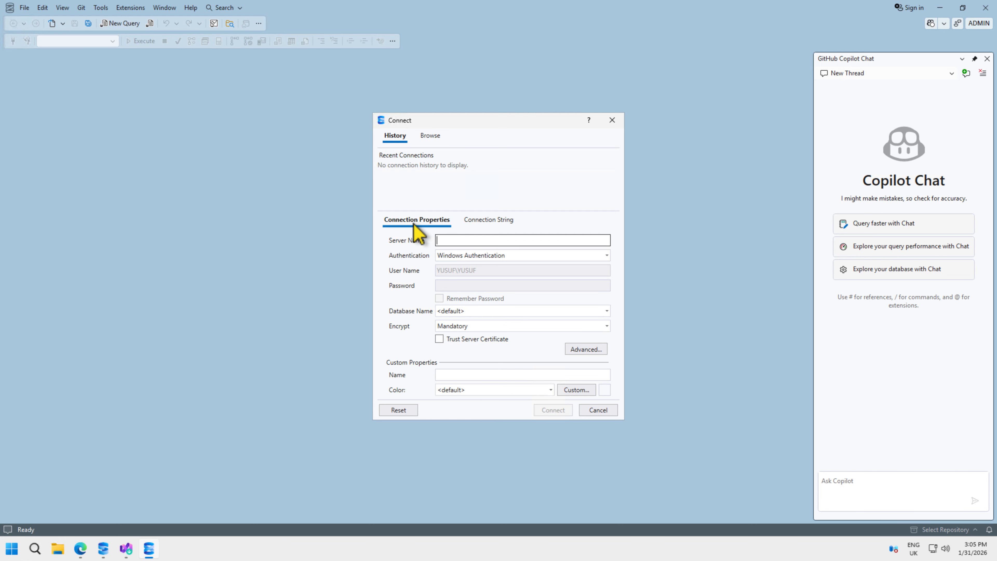
Try to connect with Windows Authentication using only the instance name as the server name, Optional encryption and Trust Server Certificate enabled
{"action": "left_click", "coordinate": [479, 221]}
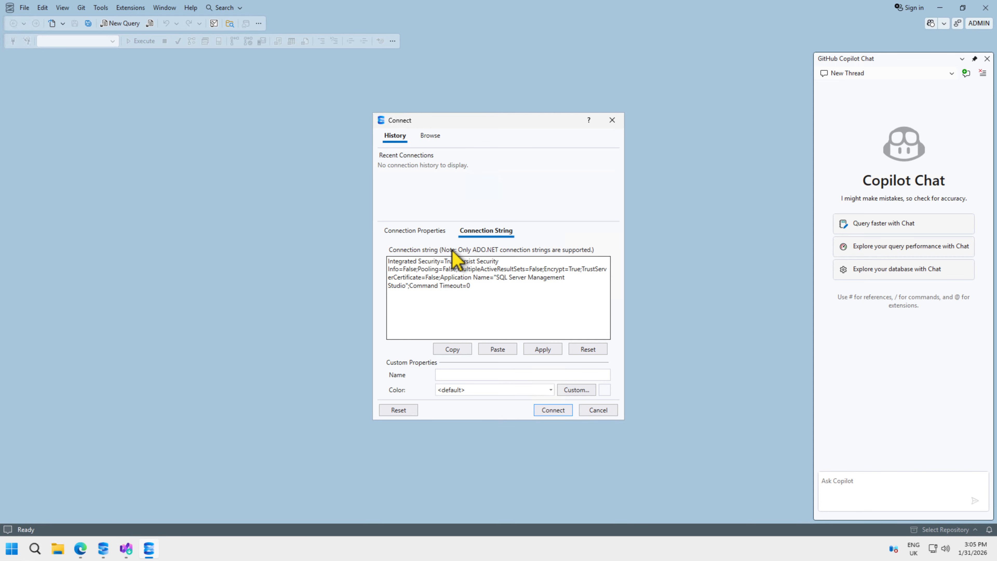
{"action": "left_click", "coordinate": [430, 231]}
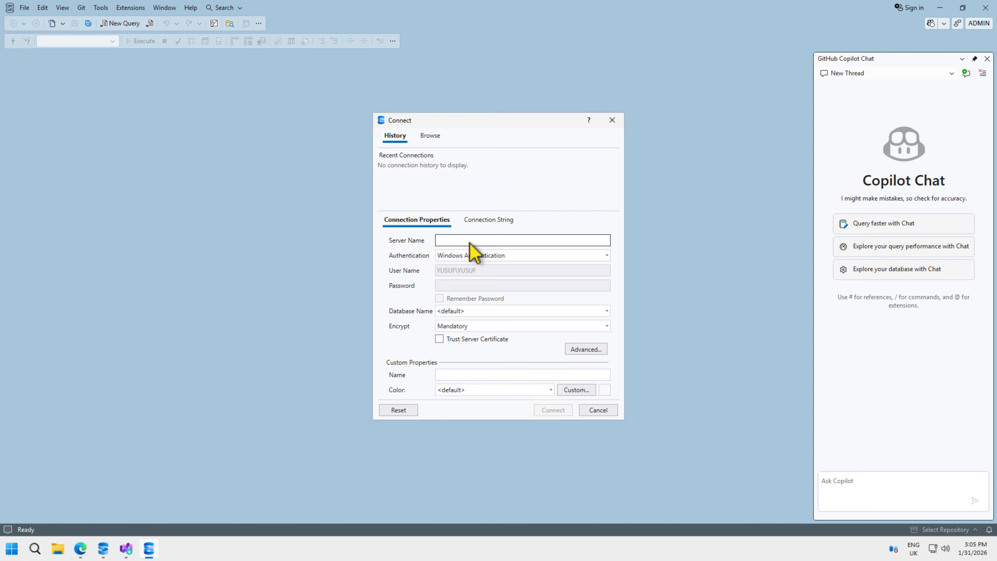
{"action": "type", "text": "YUSUF"}
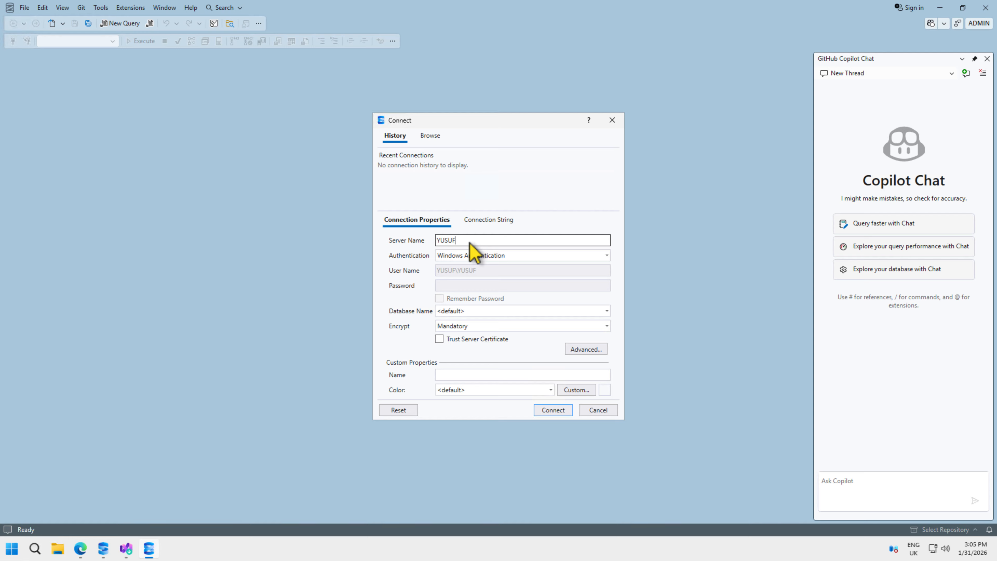
{"action": "type", "text": "2026"}
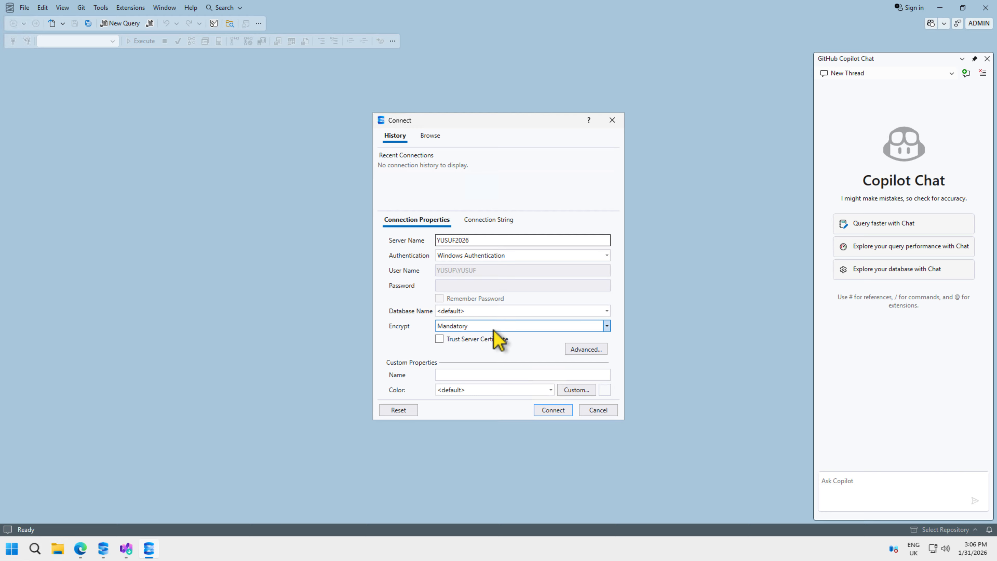
{"action": "left_click", "coordinate": [439, 339]}
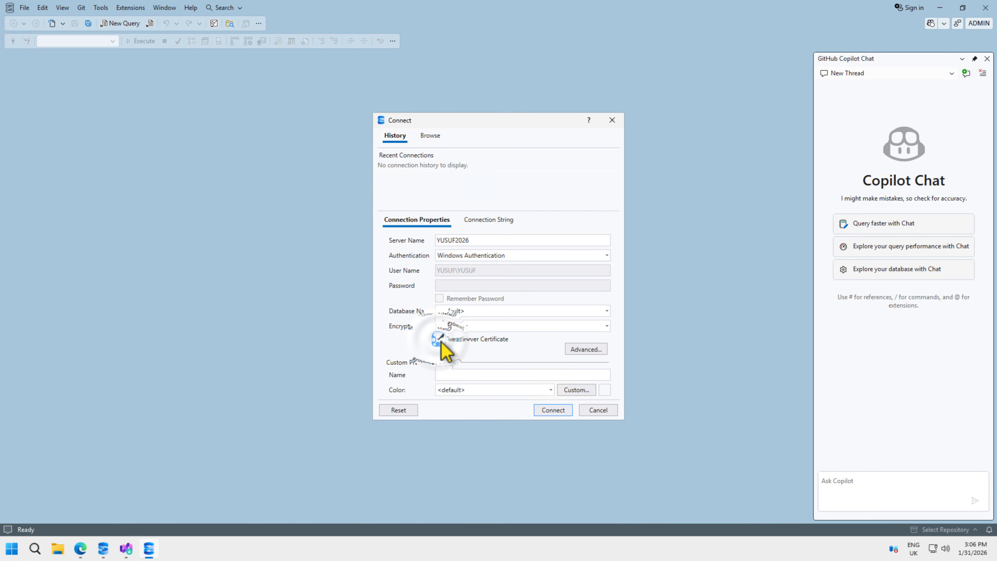
{"action": "left_click", "coordinate": [498, 329]}
{"action": "left_click", "coordinate": [473, 347]}
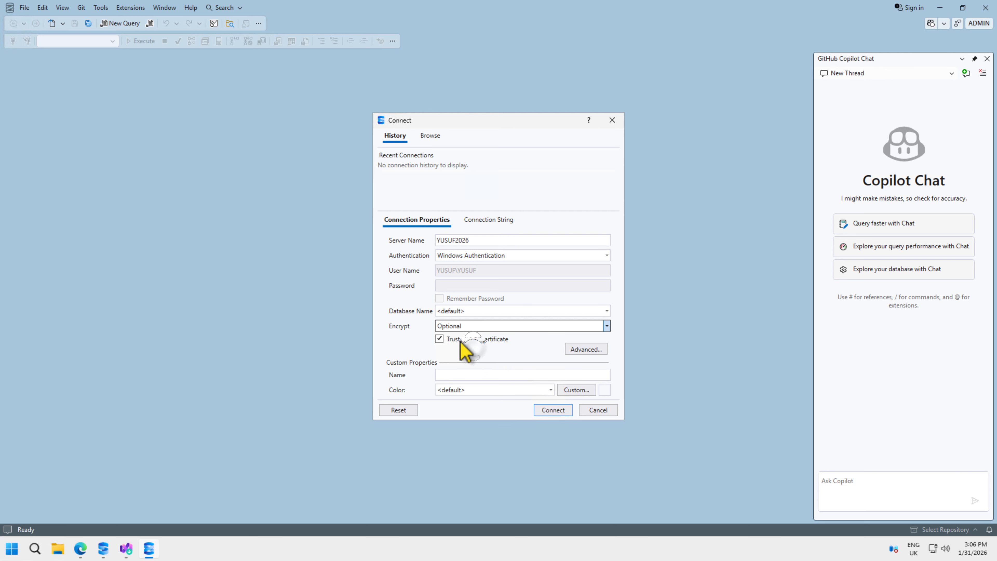
{"action": "left_click", "coordinate": [439, 339]}
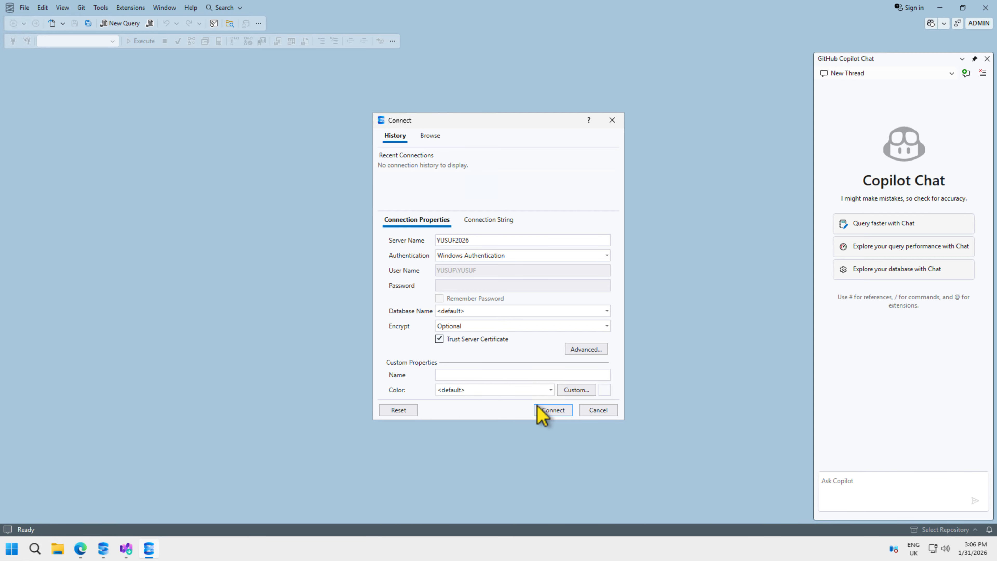
{"action": "left_click", "coordinate": [555, 412]}
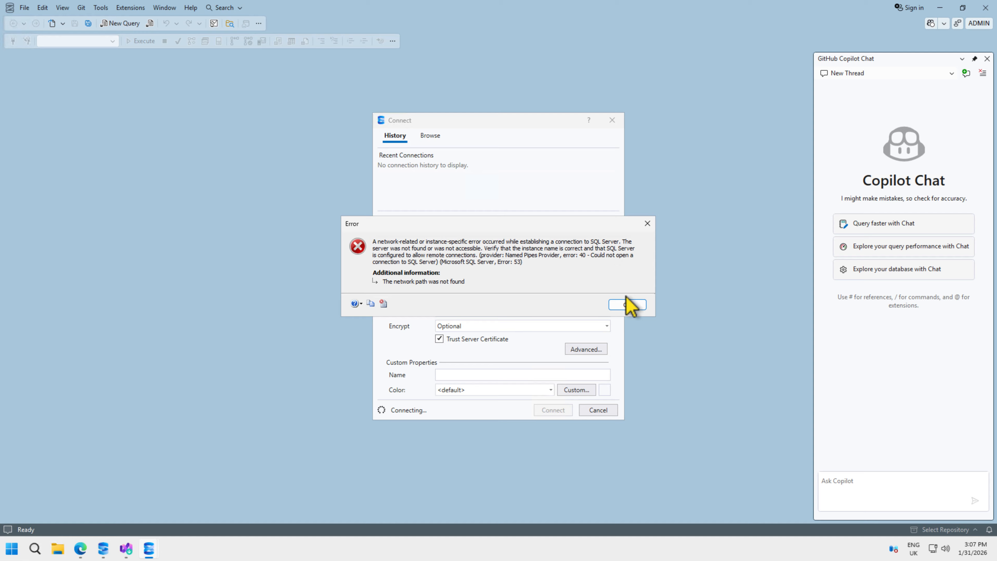
{"action": "left_click", "coordinate": [627, 305]}
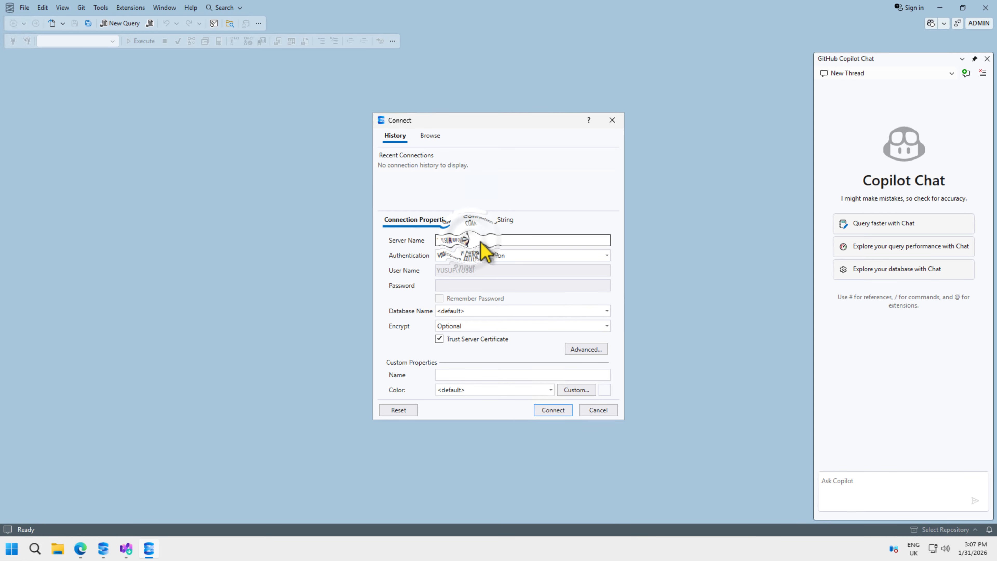
Prefix the computer name and a backslash to the server name, connect with Mandatory encryption, and inspect the System Databases folder
{"action": "left_click", "coordinate": [440, 240]}
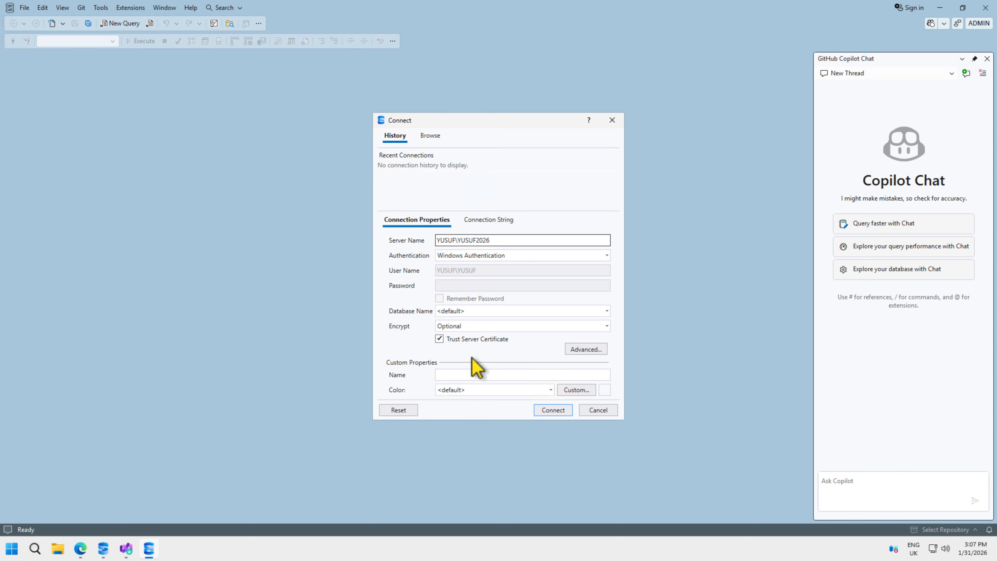
{"action": "left_click", "coordinate": [451, 326]}
{"action": "left_click", "coordinate": [453, 338]}
{"action": "left_click", "coordinate": [439, 338]}
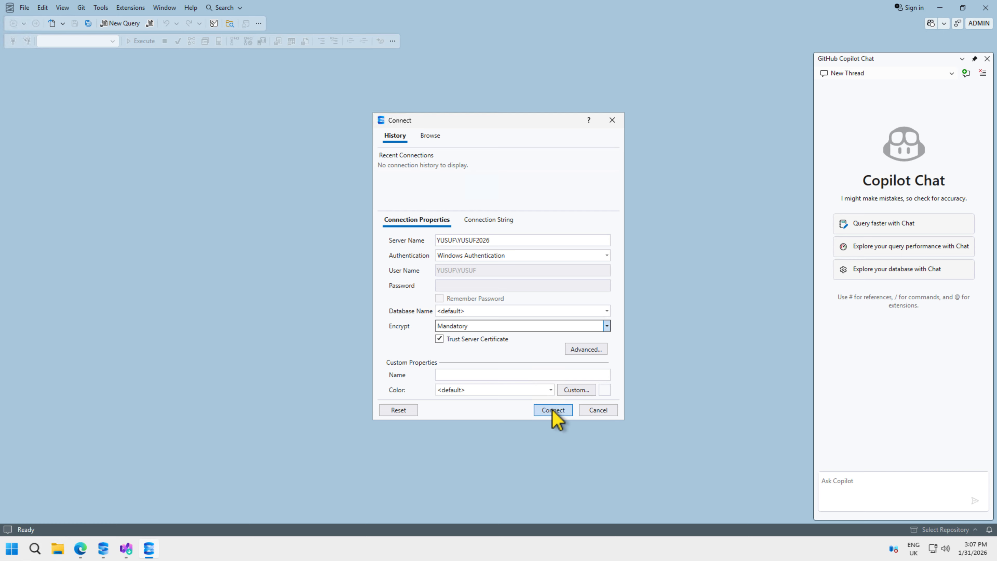
{"action": "left_click", "coordinate": [544, 408]}
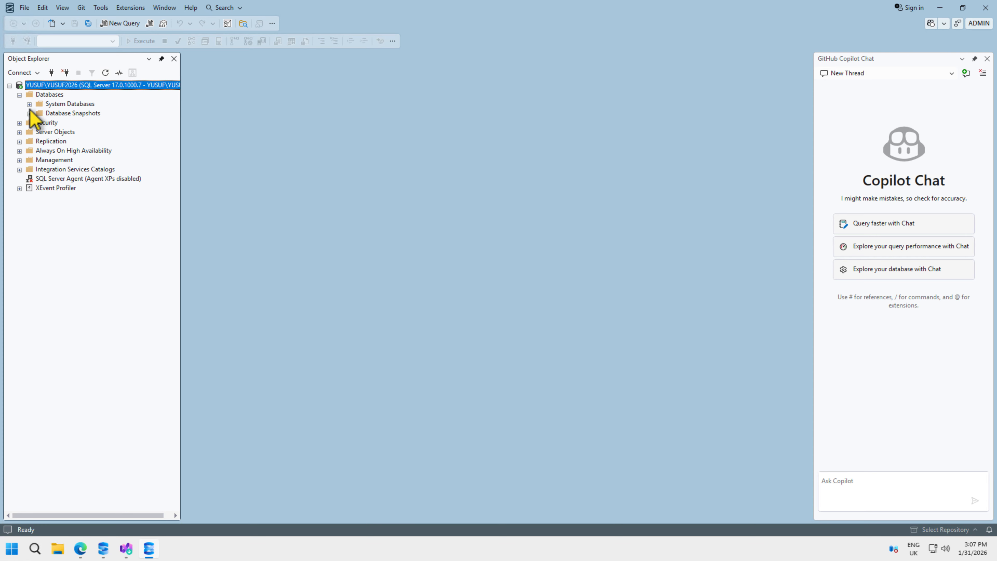
{"action": "left_click", "coordinate": [29, 104]}
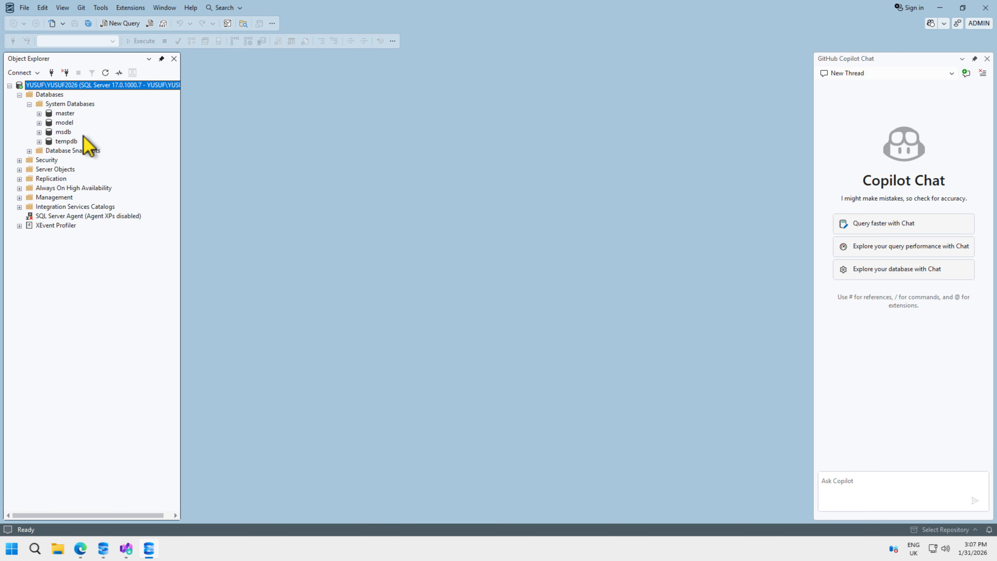
{"action": "left_click", "coordinate": [29, 104]}
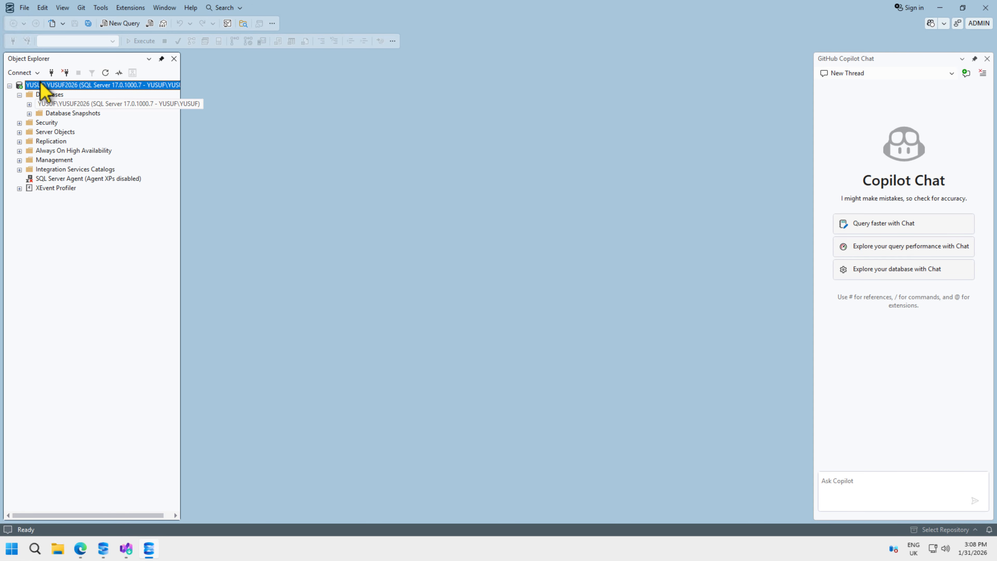
Disconnect from the instance and reconnect with SQL Server Authentication as sa, entering the sa password and keeping Trust Server Certificate enabled
{"action": "left_click", "coordinate": [65, 73]}
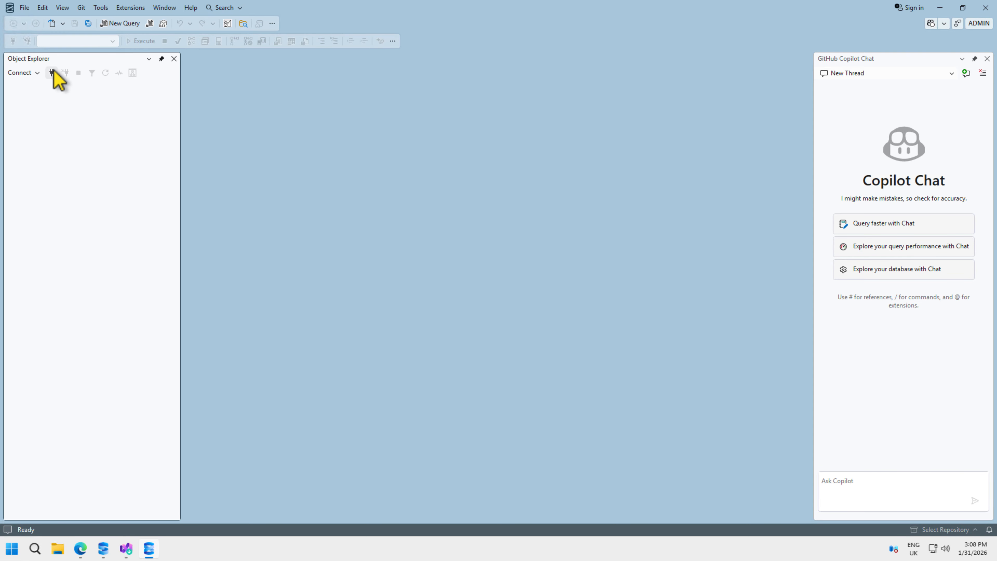
{"action": "left_click", "coordinate": [52, 73]}
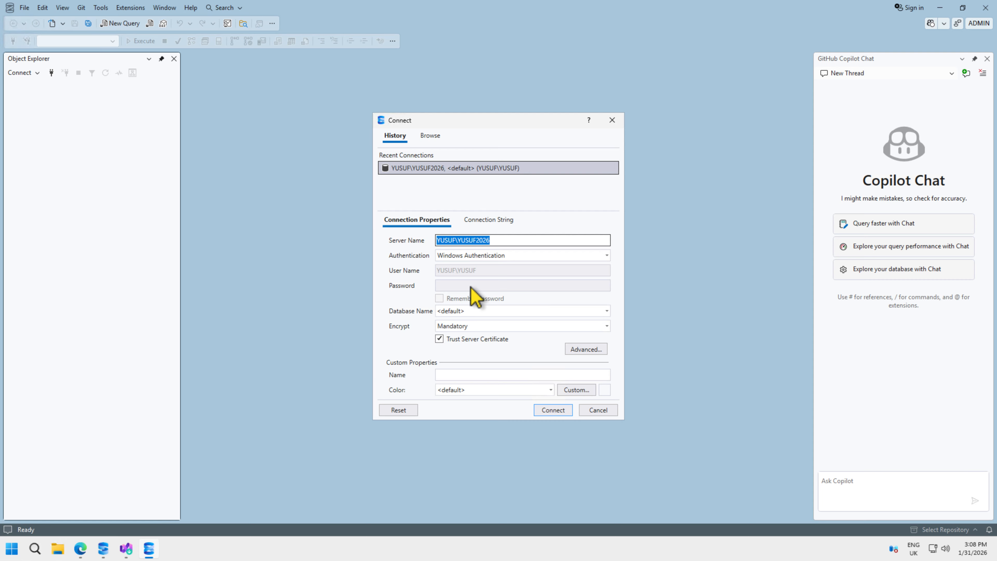
{"action": "left_click", "coordinate": [523, 255]}
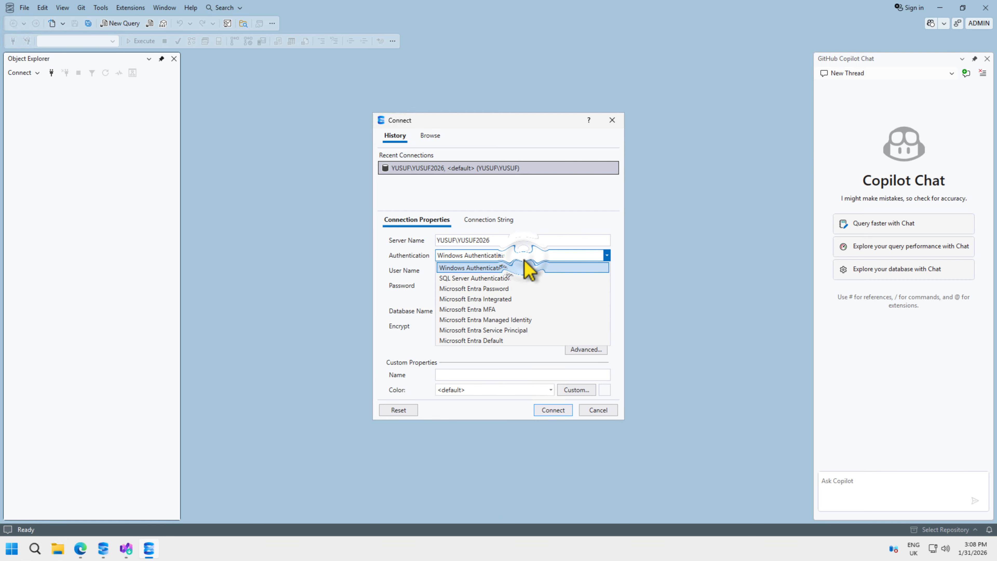
{"action": "left_click", "coordinate": [511, 277]}
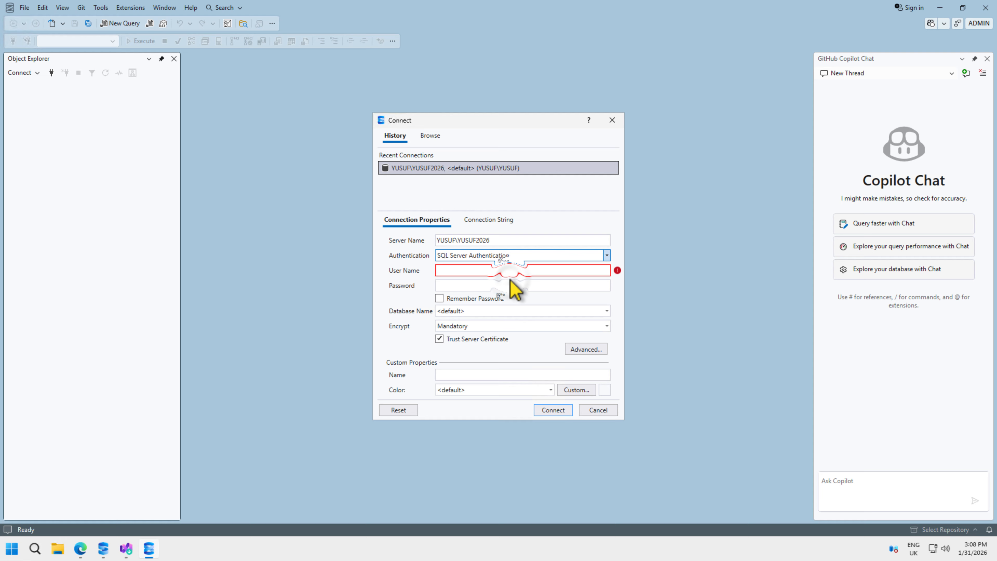
{"action": "left_click", "coordinate": [533, 256]}
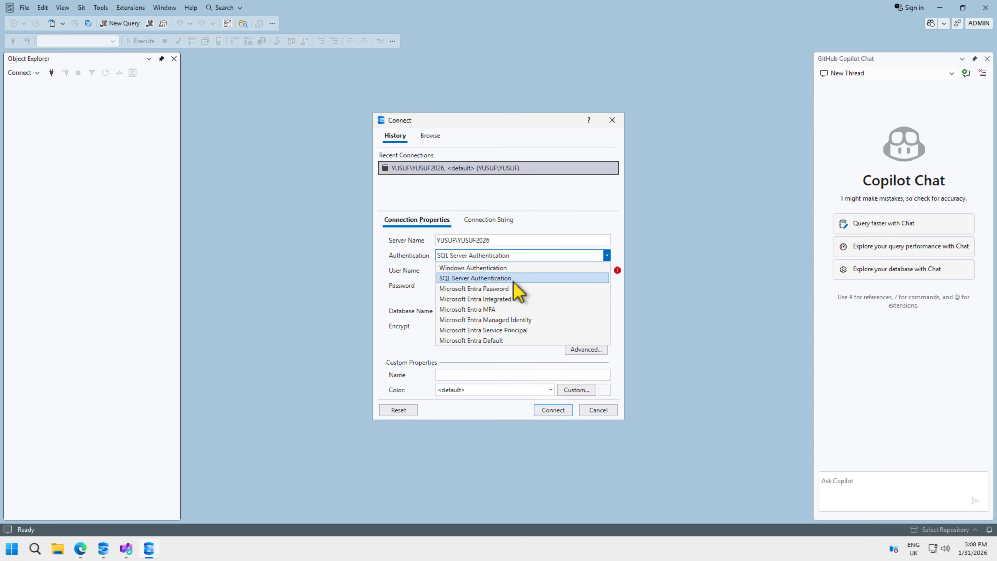
{"action": "left_click", "coordinate": [515, 279]}
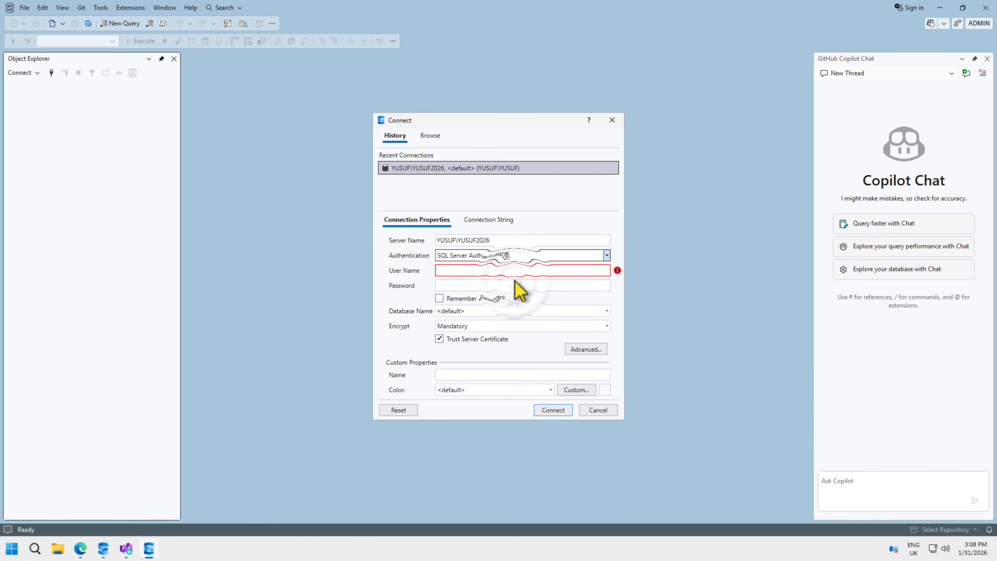
{"action": "left_click", "coordinate": [476, 271]}
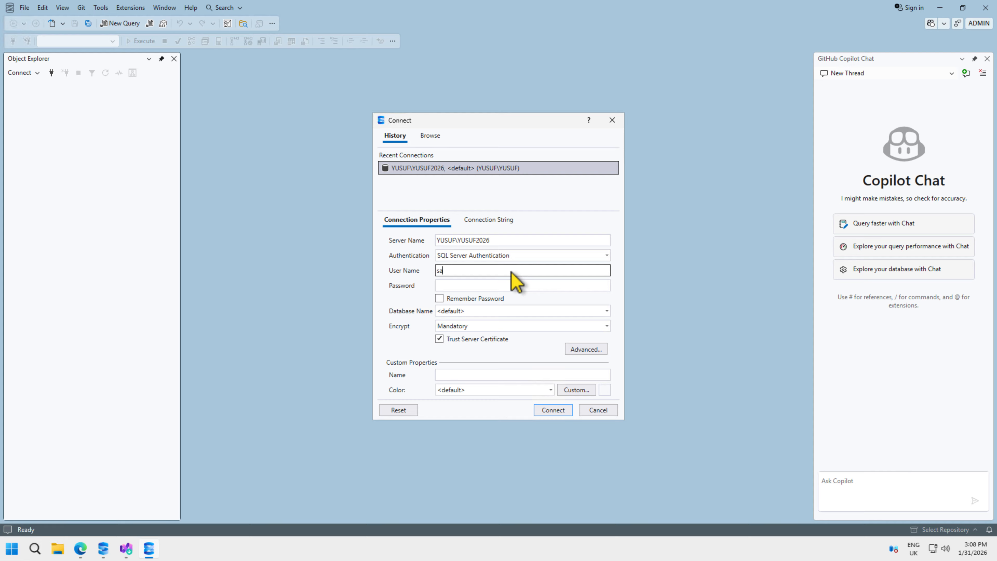
{"action": "left_click", "coordinate": [494, 290]}
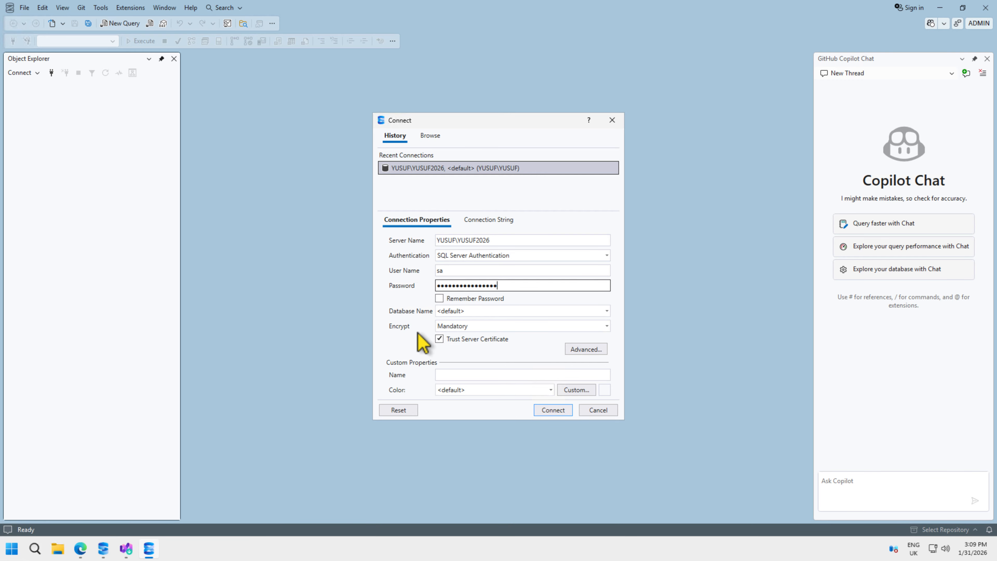
{"action": "left_click", "coordinate": [439, 337]}
{"action": "left_click", "coordinate": [549, 410]}
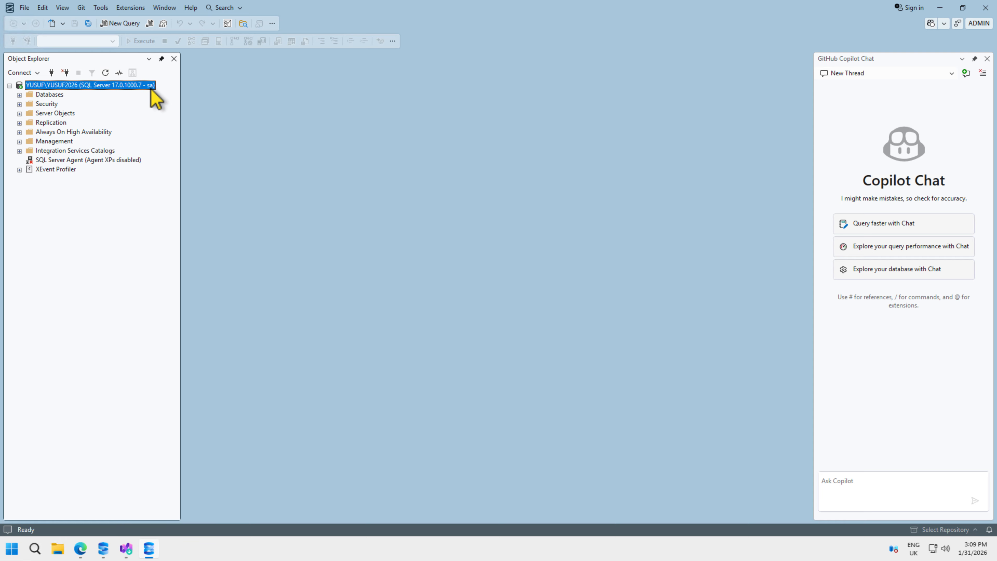
Disconnect the sa session, reconnect to the instance with Windows Authentication, and widen Object Explorer just enough to fit the full server name
{"action": "left_click", "coordinate": [66, 73]}
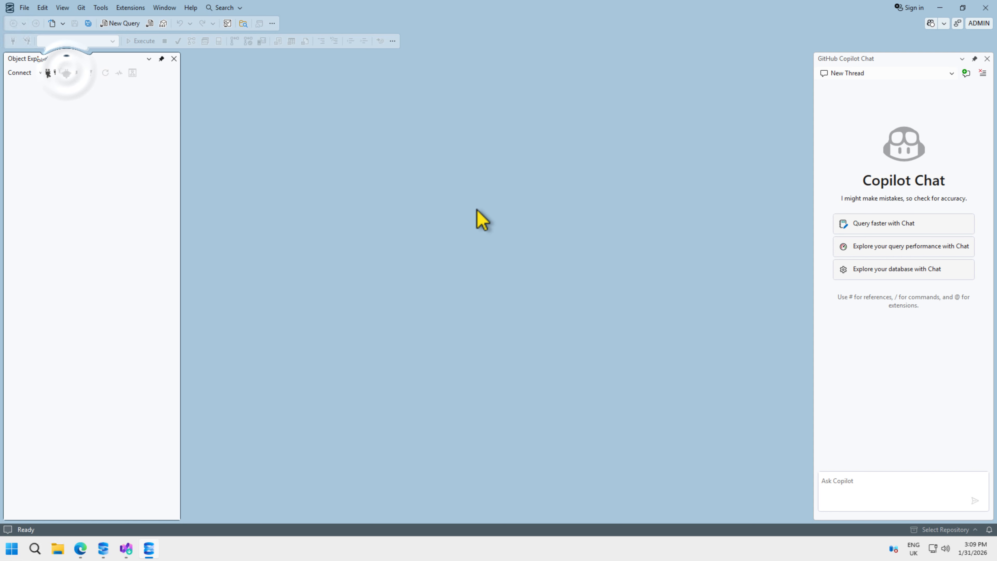
{"action": "left_click", "coordinate": [52, 74]}
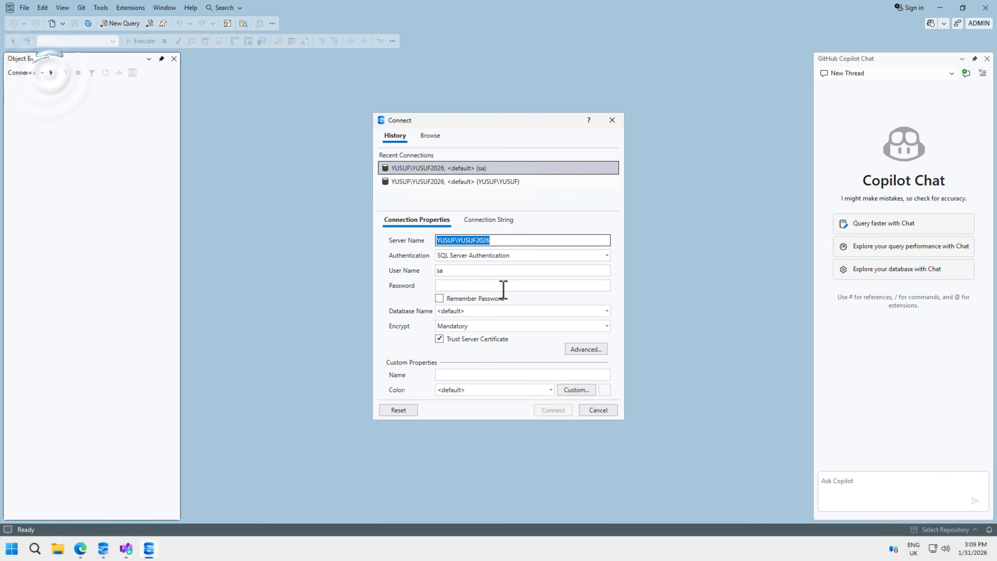
{"action": "left_click", "coordinate": [583, 256]}
{"action": "left_click", "coordinate": [532, 265]}
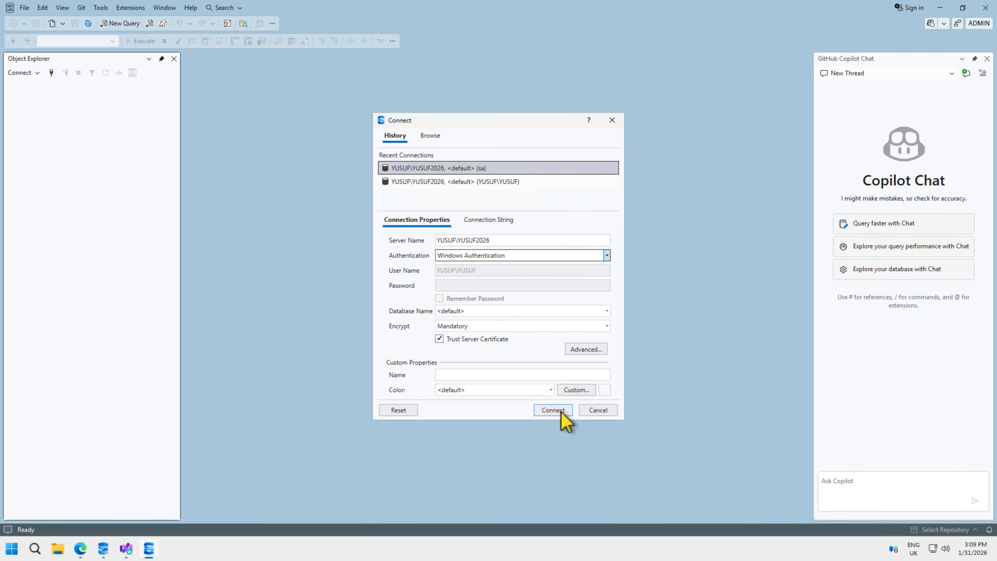
{"action": "left_click", "coordinate": [551, 410]}
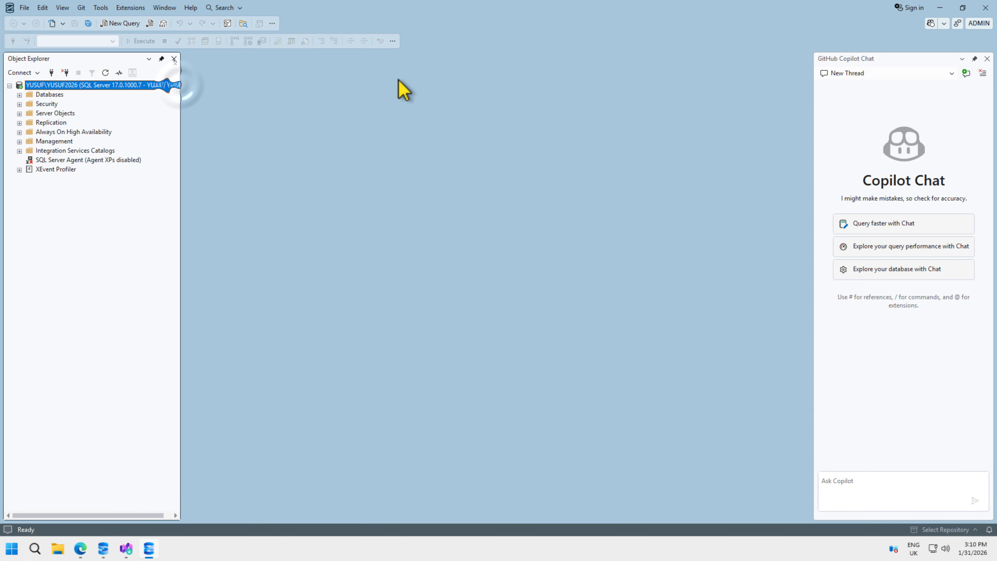
{"action": "left_click_drag", "start_coordinate": [181, 93], "coordinate": [288, 96]}
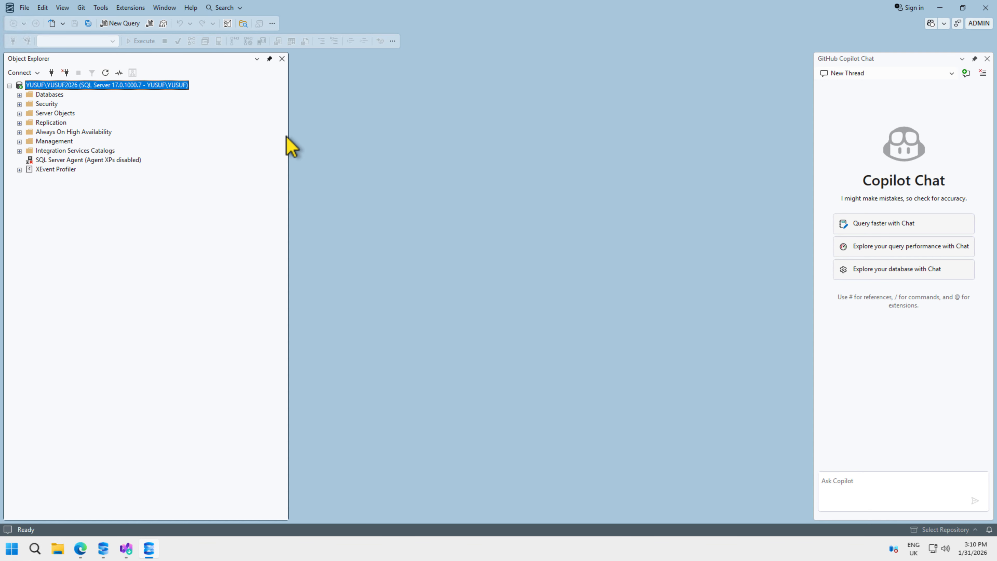
{"action": "left_click_drag", "start_coordinate": [288, 135], "coordinate": [198, 132]}
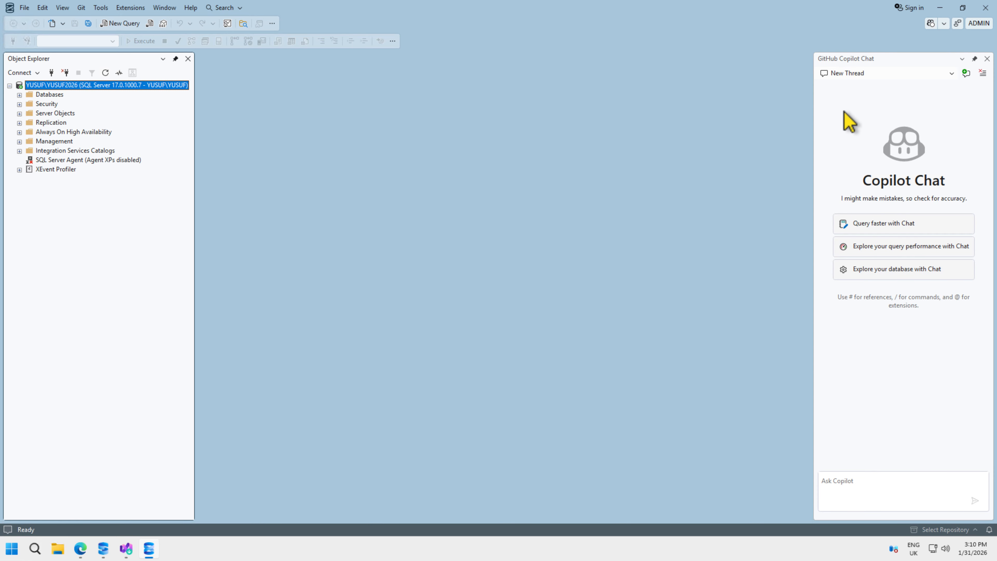
{"action": "left_click", "coordinate": [903, 10]}
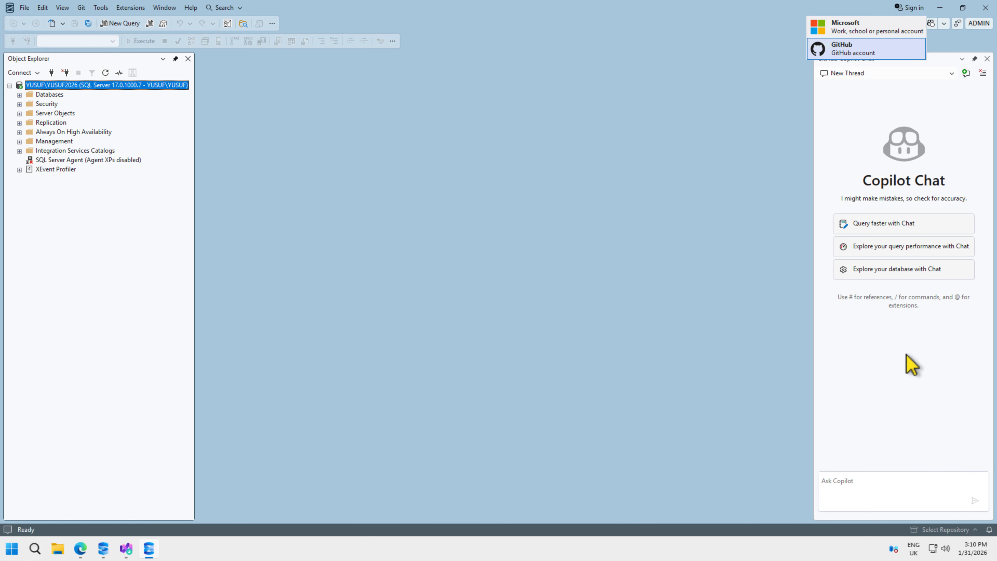
{"action": "left_click", "coordinate": [870, 440]}
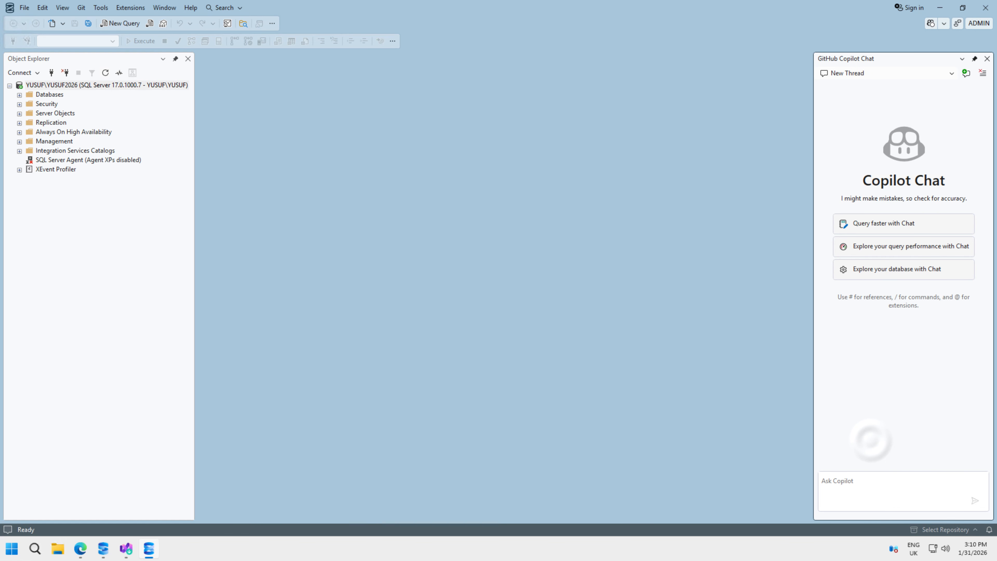
{"action": "left_click", "coordinate": [81, 8]}
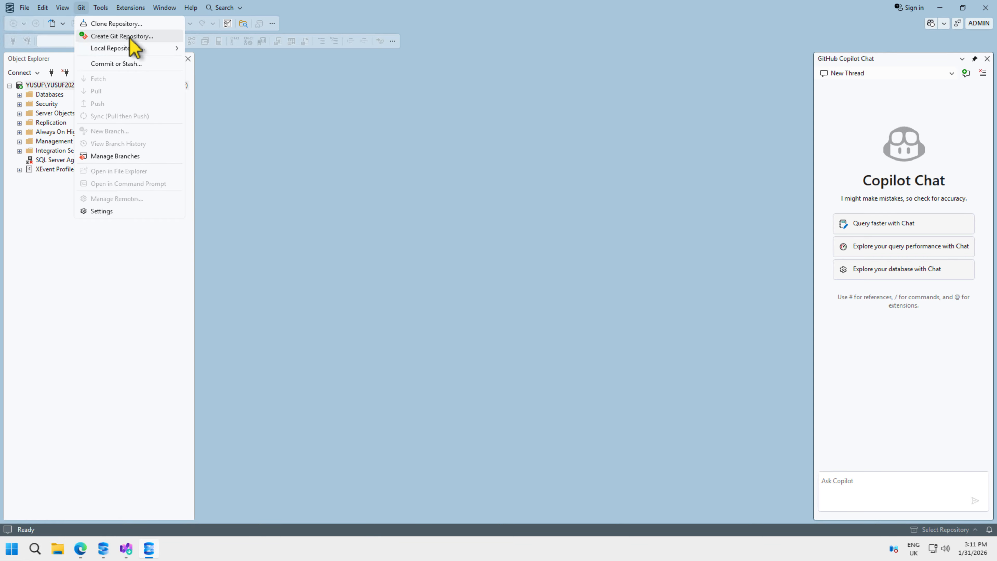
{"action": "mouse_move", "coordinate": [130, 52]}
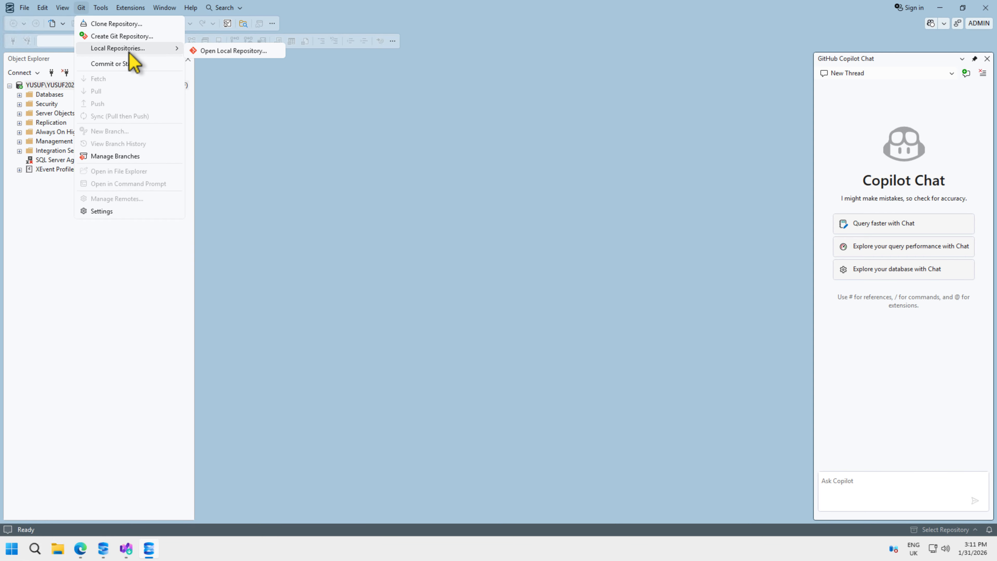